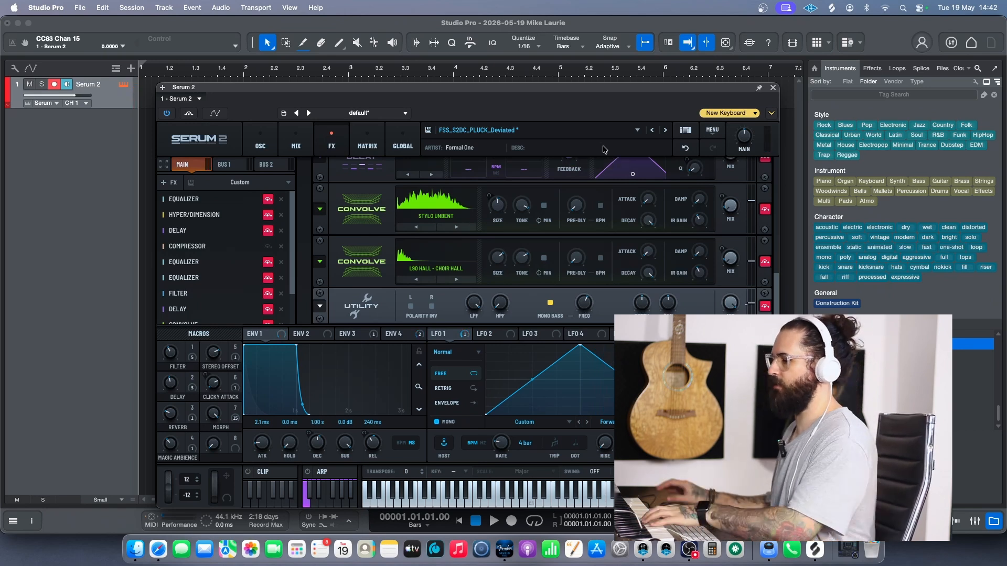
- Close the Serum 2 instrument window, make the Serum 2 track taller in the arrangement and show the mixing console
left_click(773, 88)
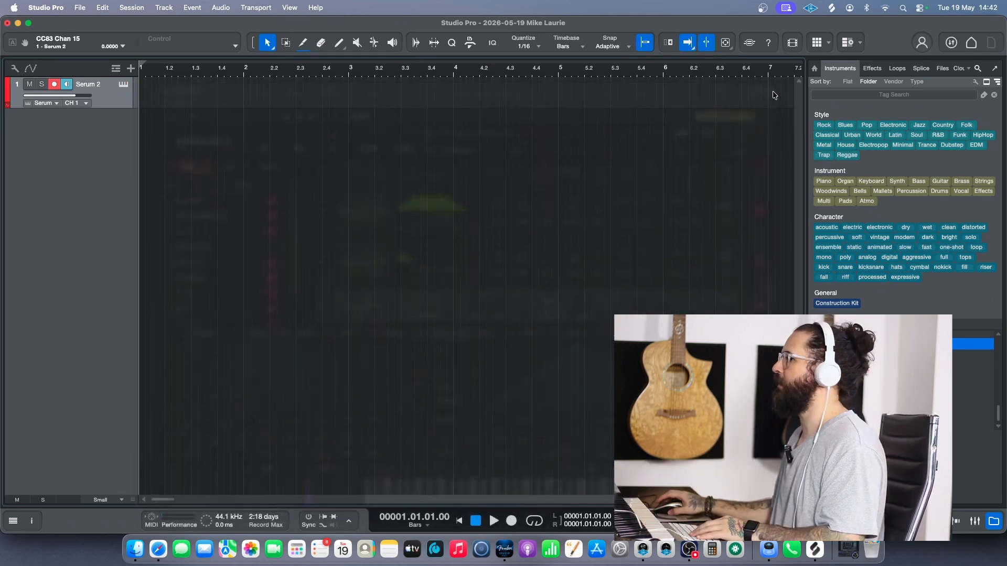
left_click_drag(118, 107, 265, 225)
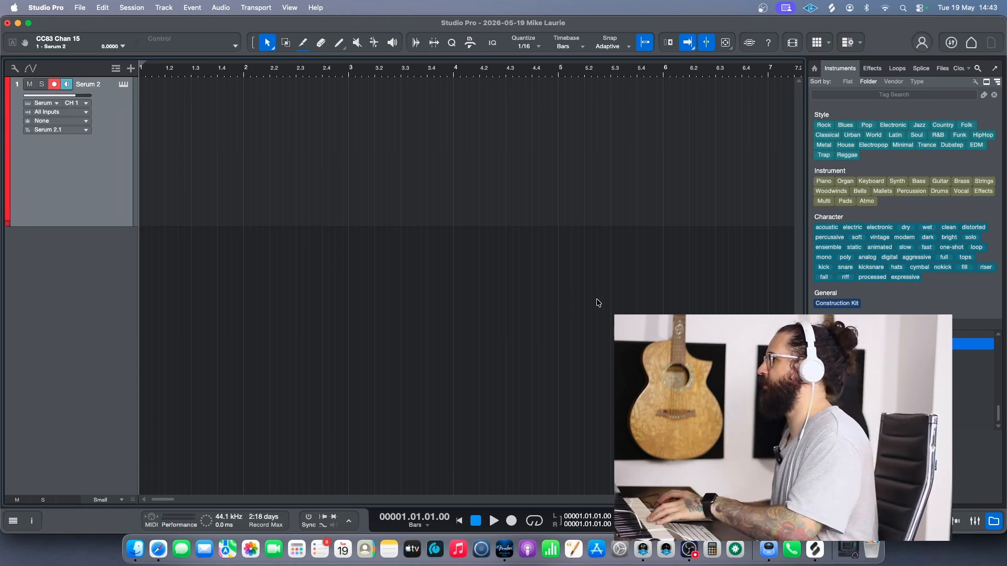
left_click(975, 520)
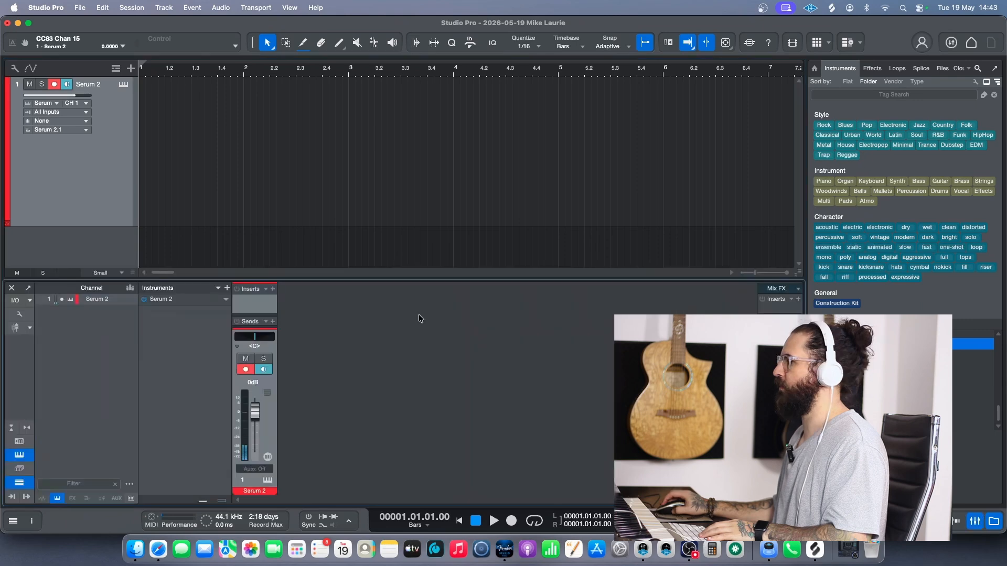
- Insert the Pro EQ effect on the Serum 2 channel
left_click(273, 289)
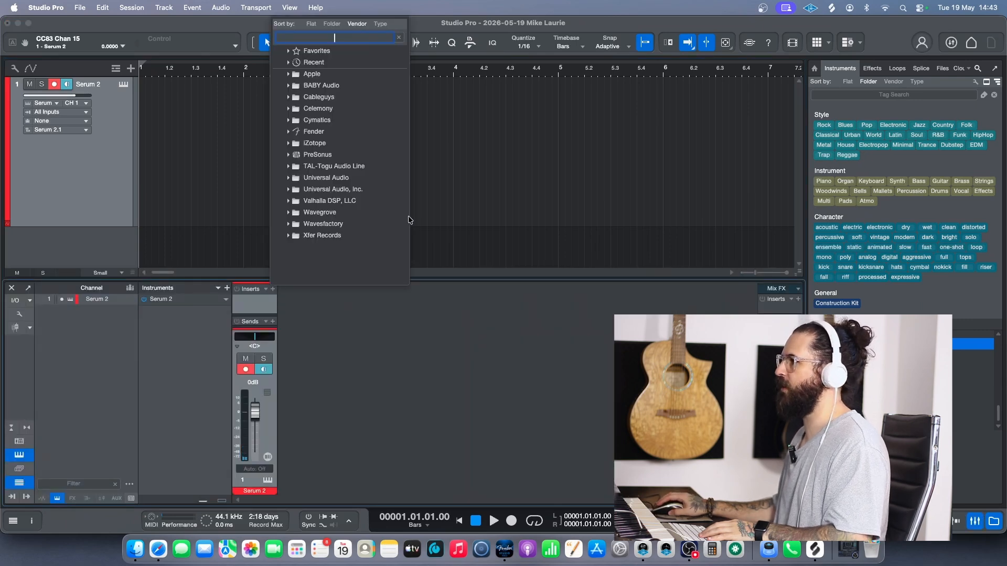
type("eq")
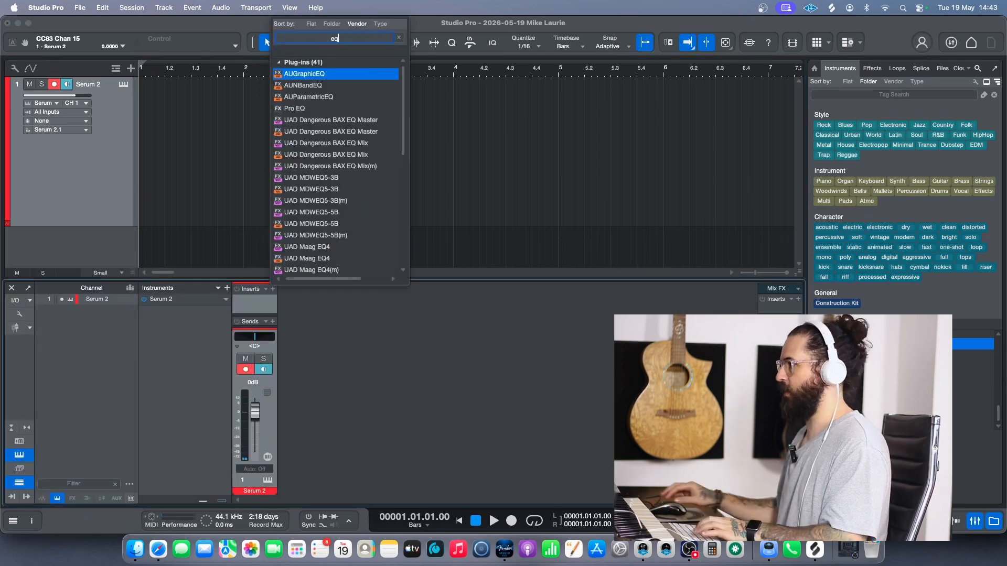
key("Down")
key("Down")
key("Down")
key("Return")
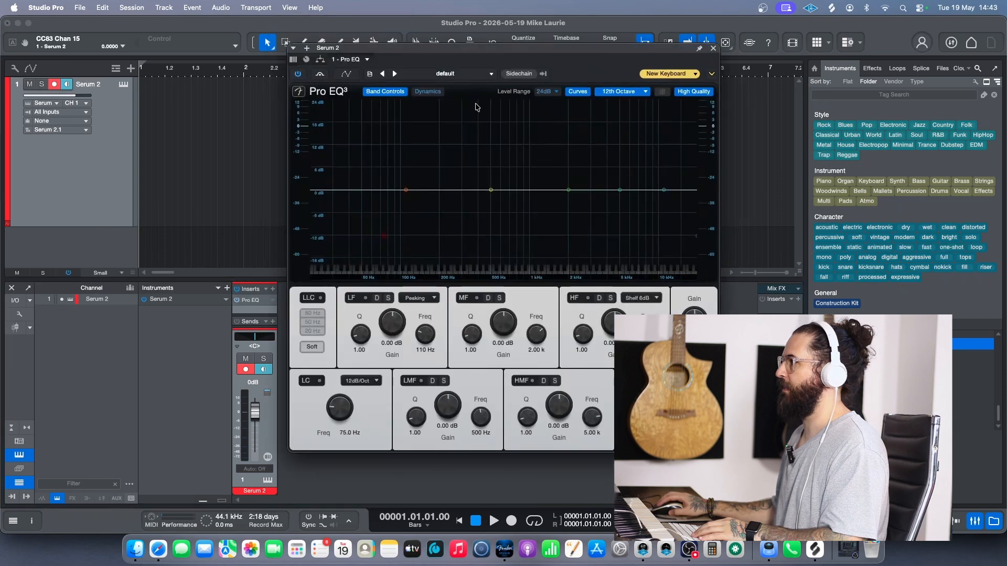
- Lower the high-cut filter of Pro EQ to about 232 Hz and close the plug-in window
left_click_drag(537, 48, 514, 85)
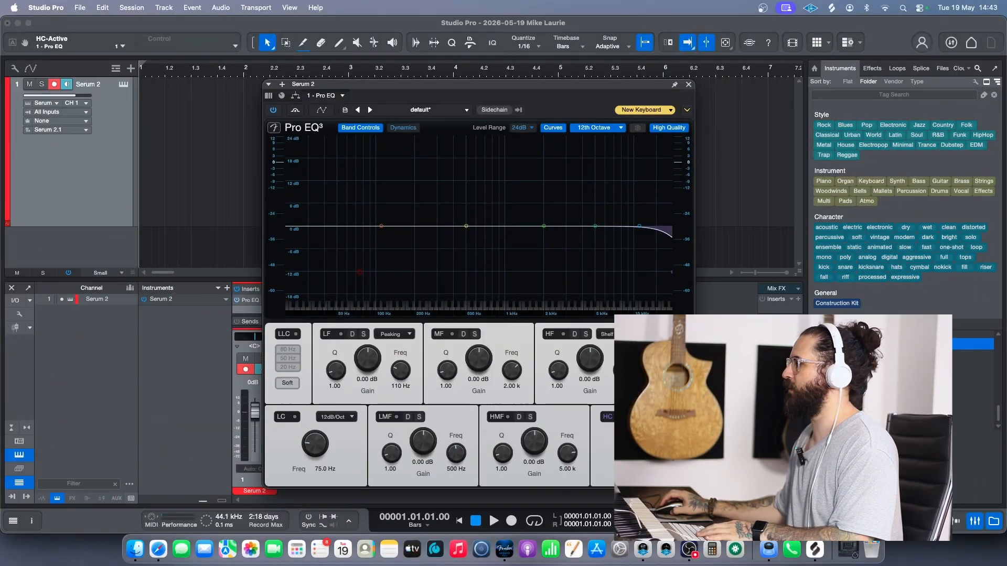
left_click_drag(672, 272, 498, 272)
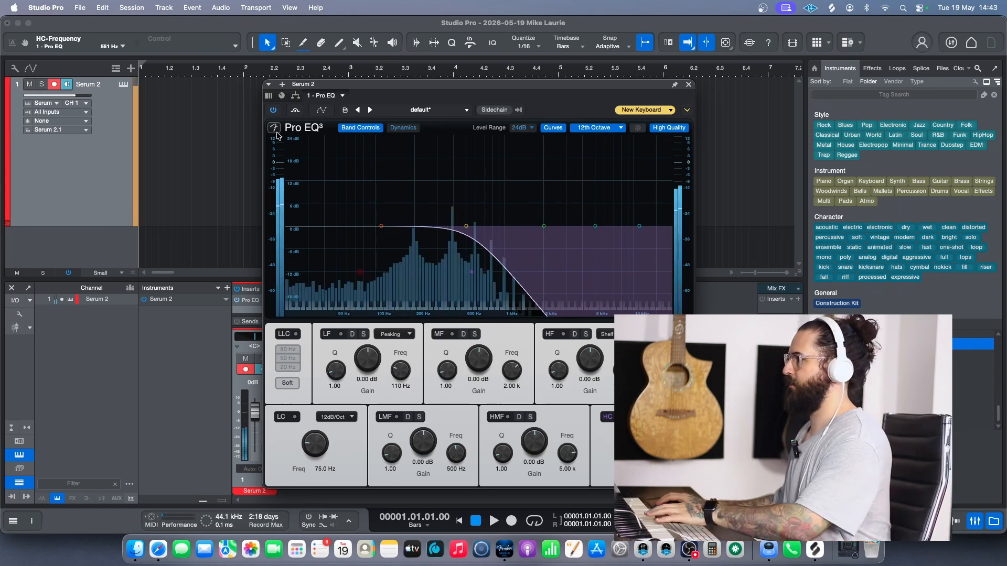
left_click_drag(471, 272, 425, 272)
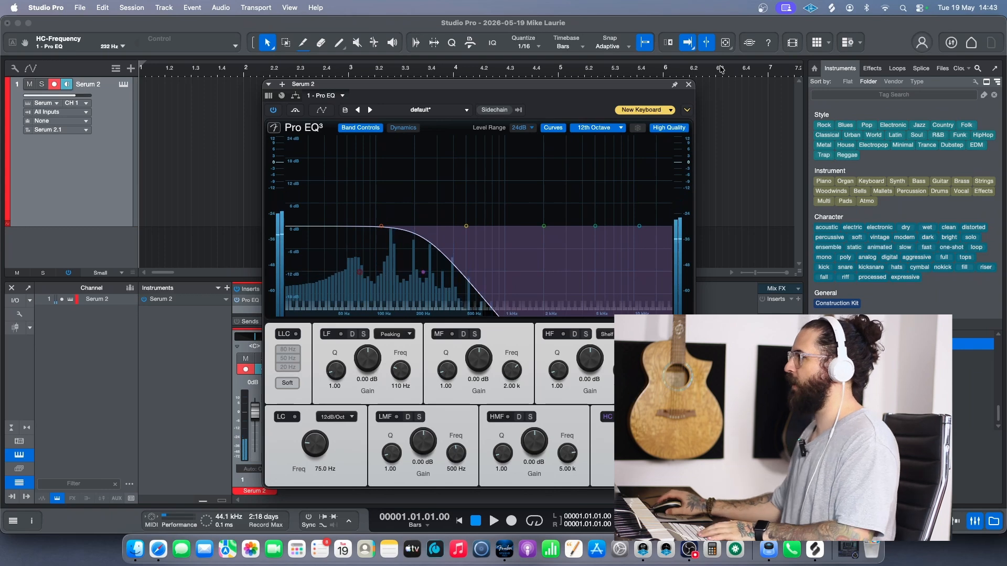
left_click_drag(644, 87, 645, 121)
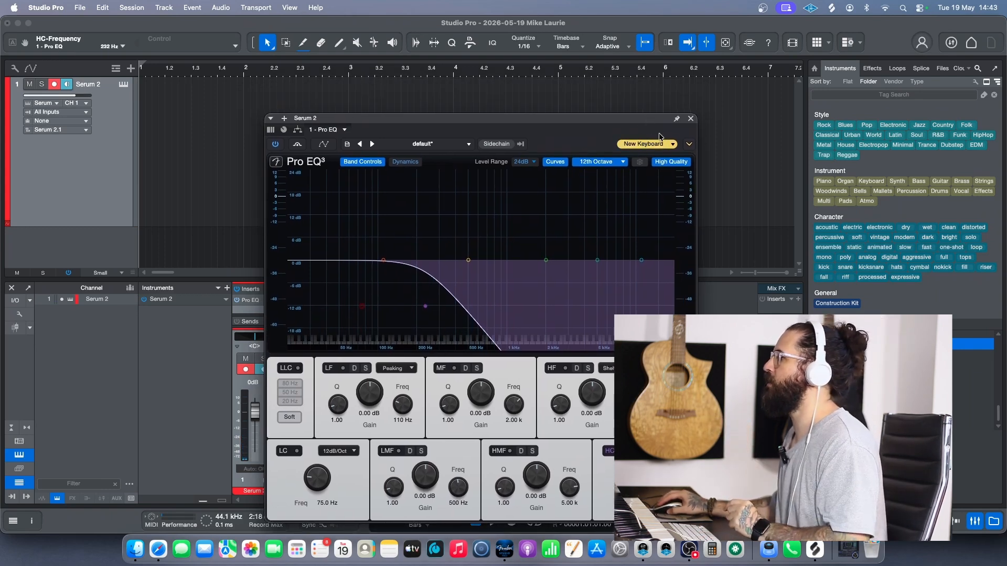
left_click(690, 119)
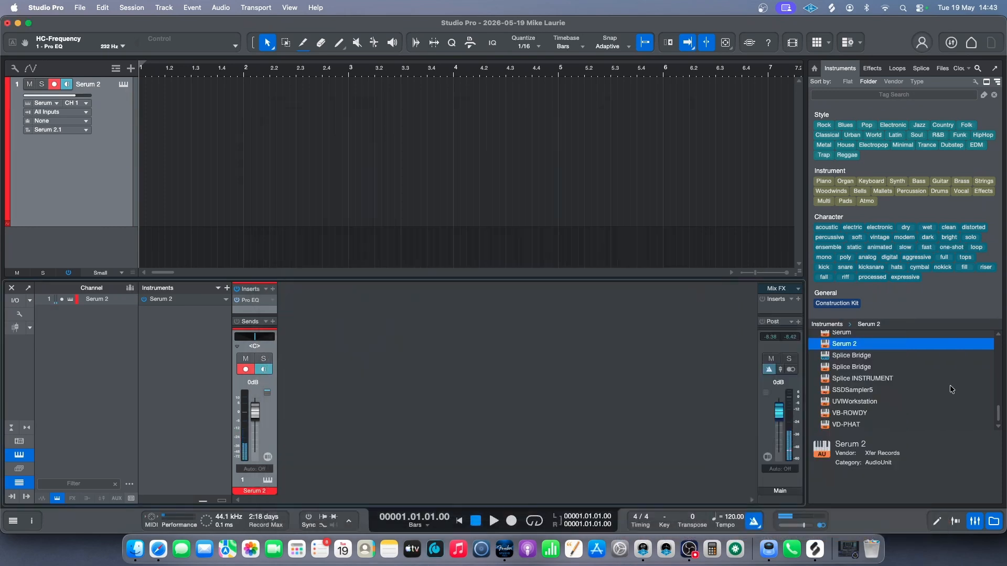
- Add the Arpeggiator note effect to the Serum 2 track with its default settings and close its window
scroll(932, 363, "up", 10)
left_click_drag(863, 385, 85, 118)
left_click_drag(454, 111, 435, 118)
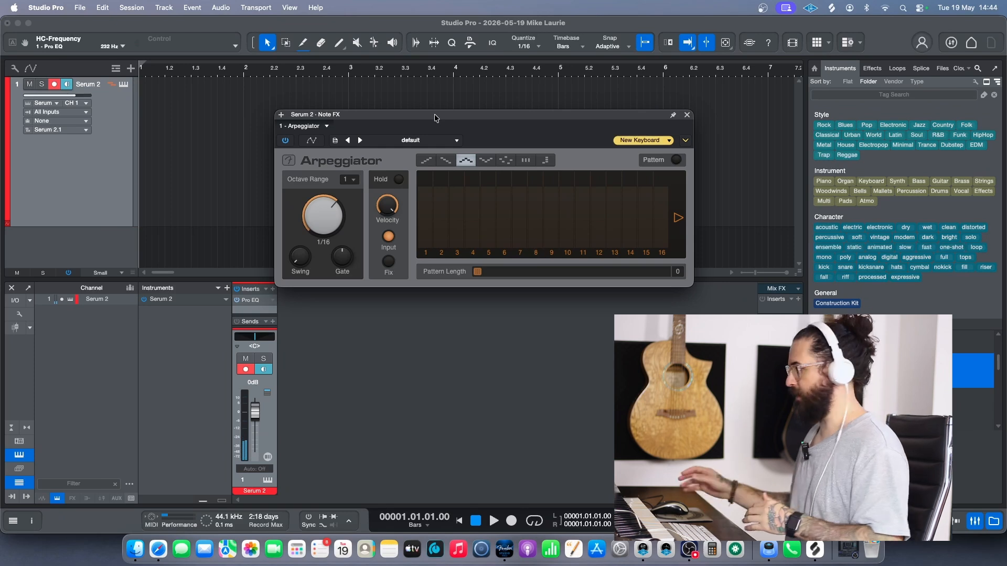
left_click(687, 115)
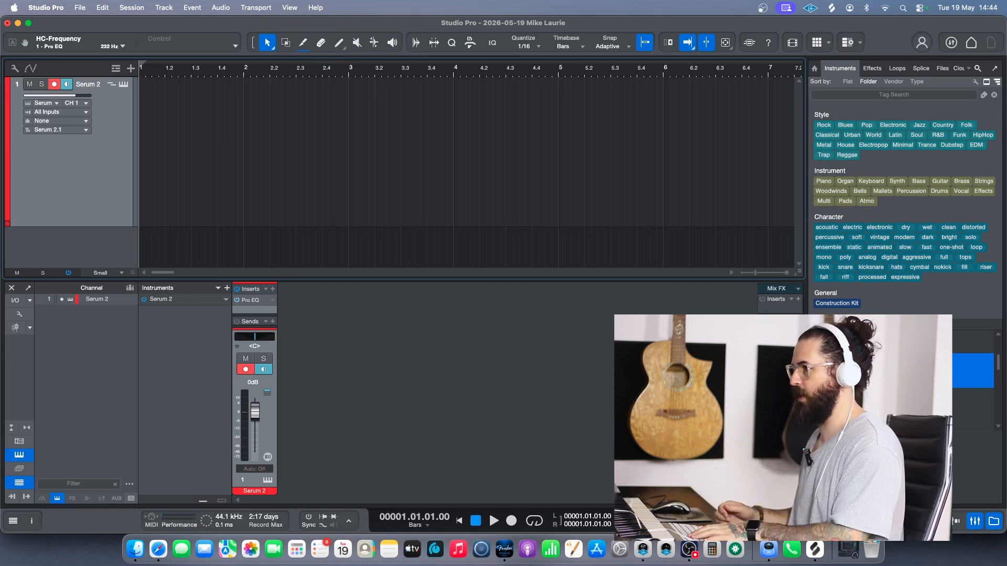
- Record a held chord with a changing top melody on the Serum 2 track, stopping shortly after bar 8 begins
key("KP_Multiply")
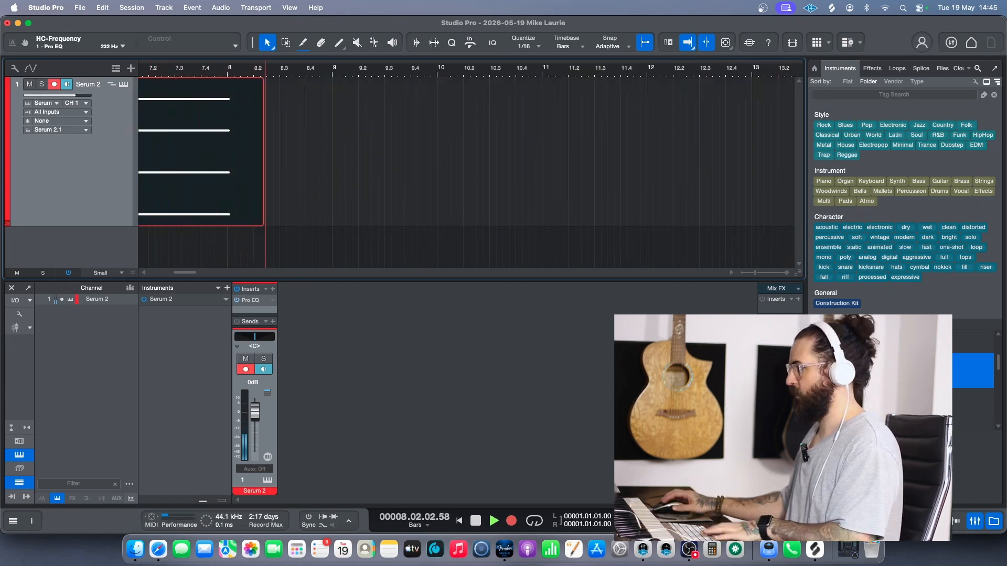
key("space")
- Trim the recorded Serum 2 part to bars 2 to 8 and loop that range
left_click_drag(220, 74, 623, 58)
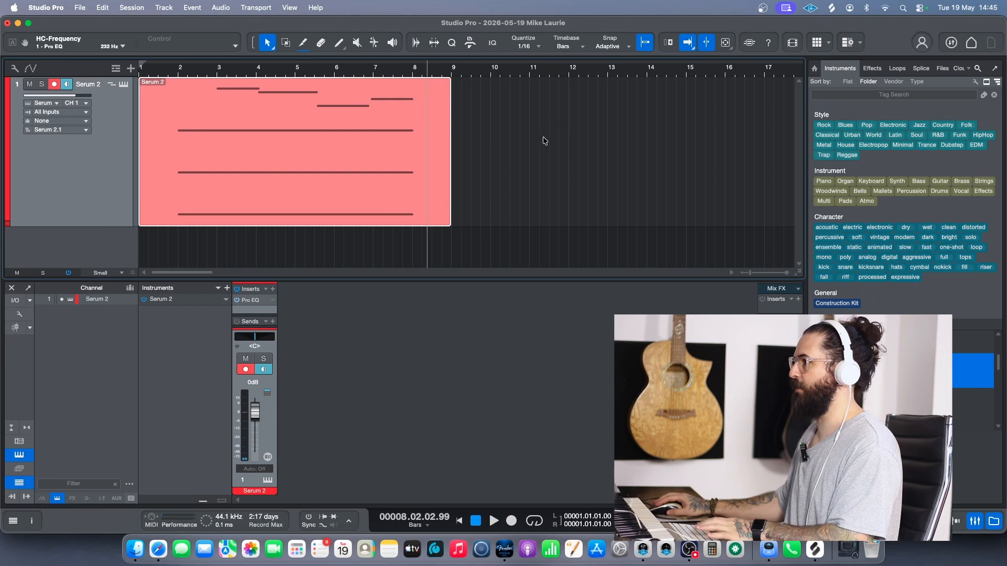
left_click_drag(142, 114, 178, 113)
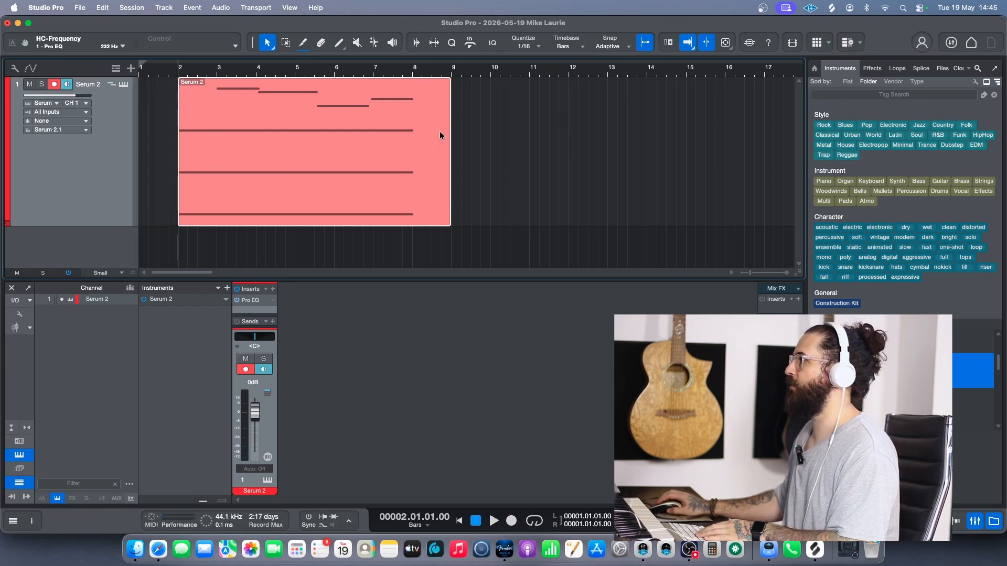
left_click_drag(420, 70, 636, 85)
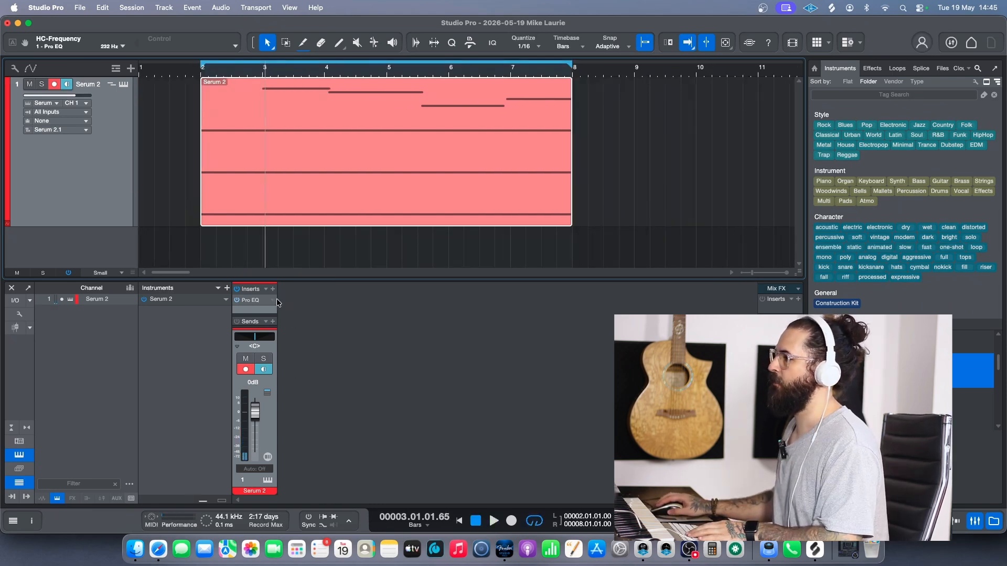
- Show the automation lane for Pro EQ's HC-Frequency on the Serum 2 track and close the EQ window
left_click(272, 301)
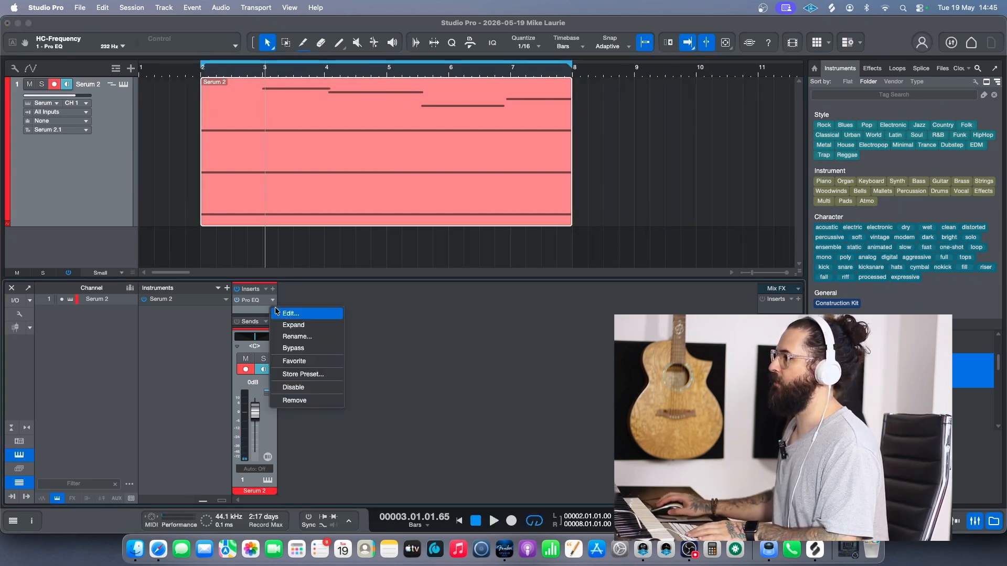
left_click(289, 313)
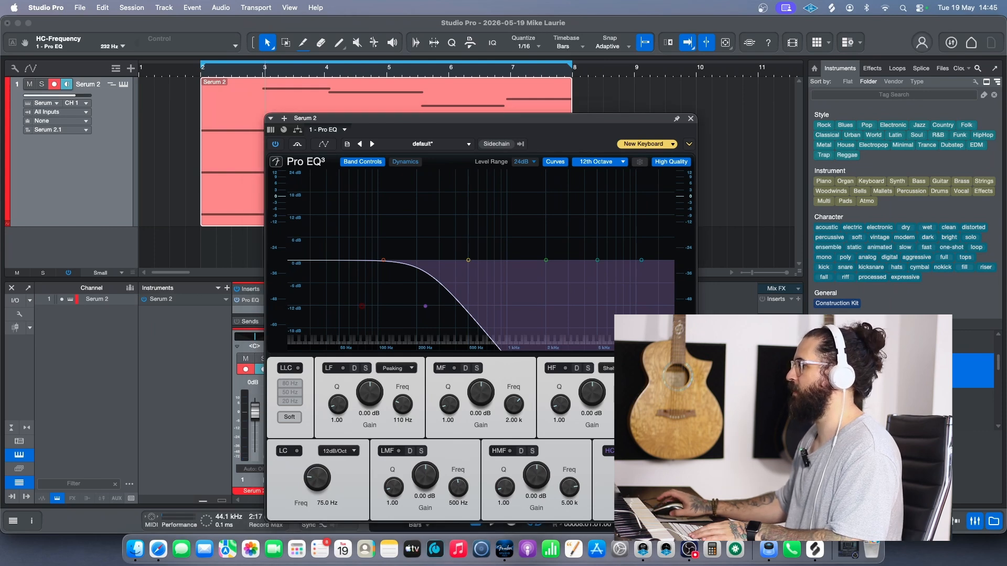
key("a")
left_click(690, 118)
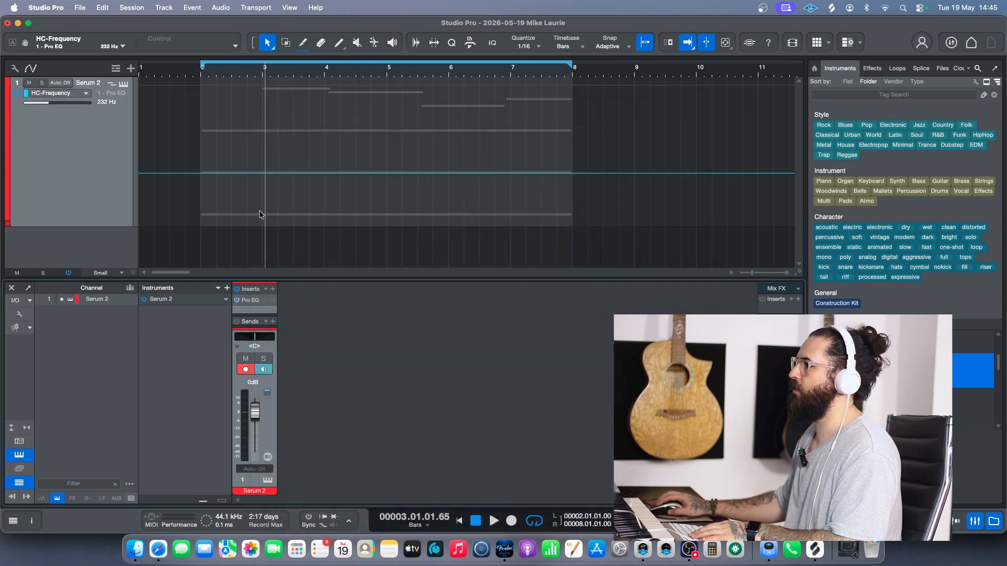
- Add HC-Frequency automation points at bars 2, 5 and 8, raise the bar 5 point to 16.00 kHz and play it back
left_click(200, 174)
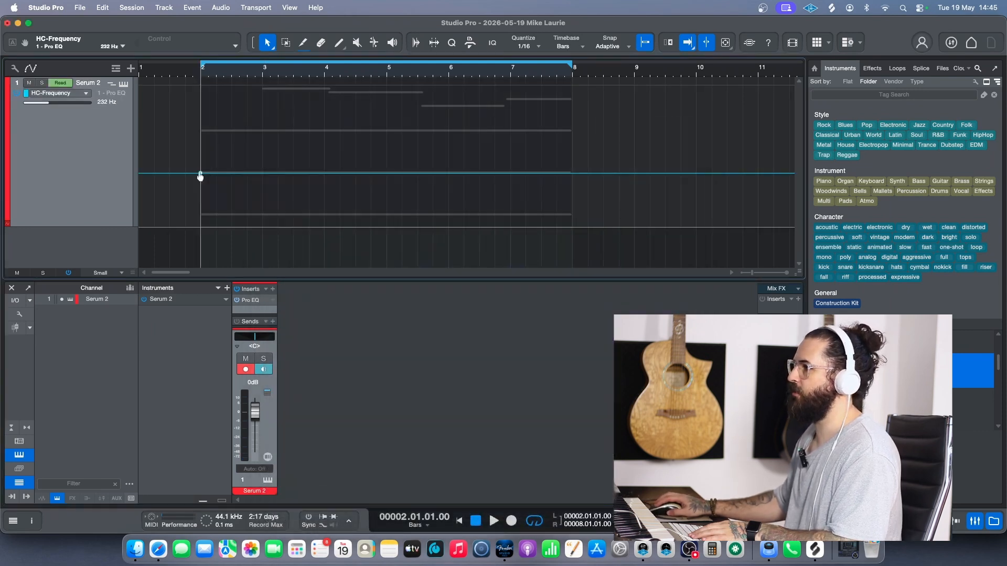
left_click(388, 173)
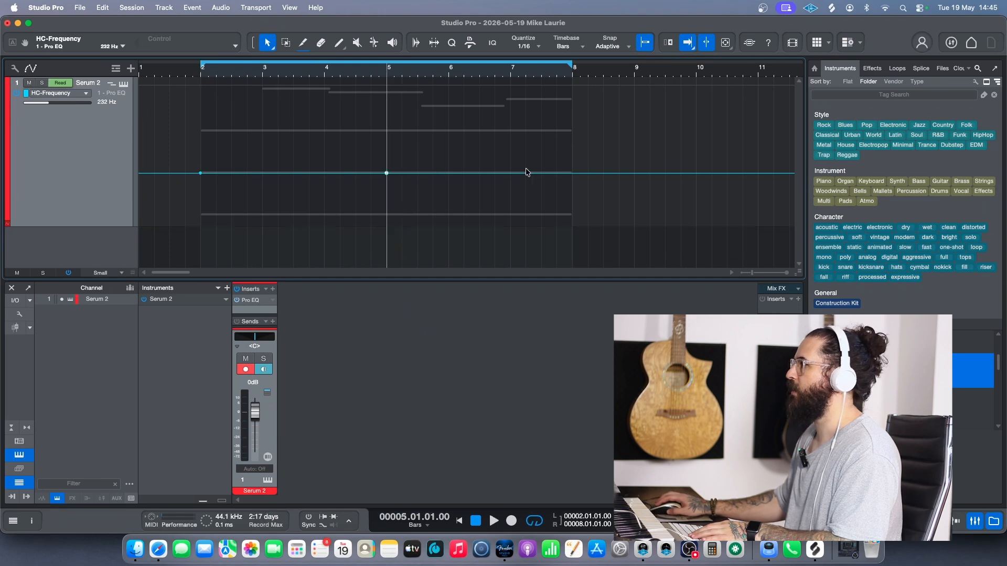
left_click(573, 174)
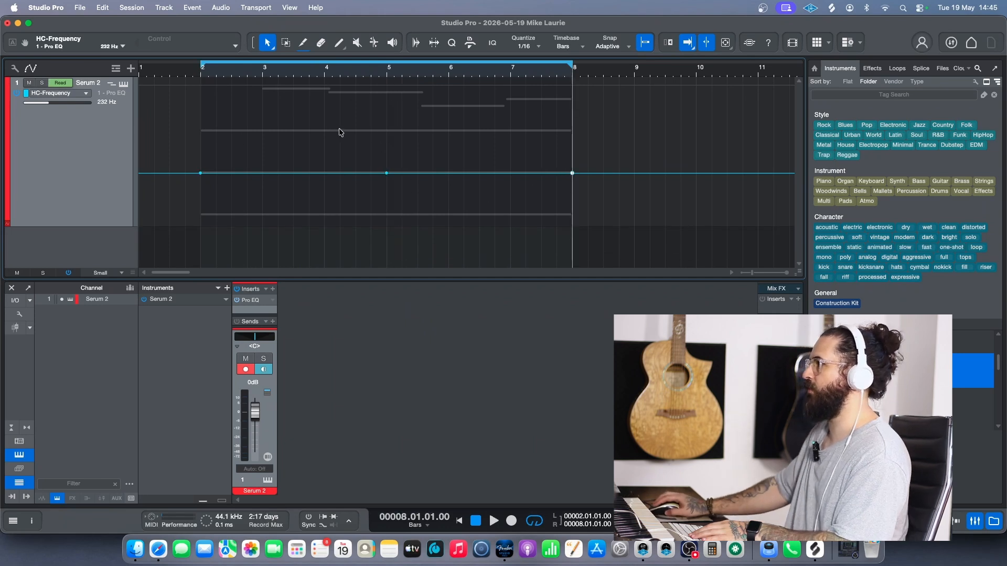
left_click_drag(388, 174, 387, 82)
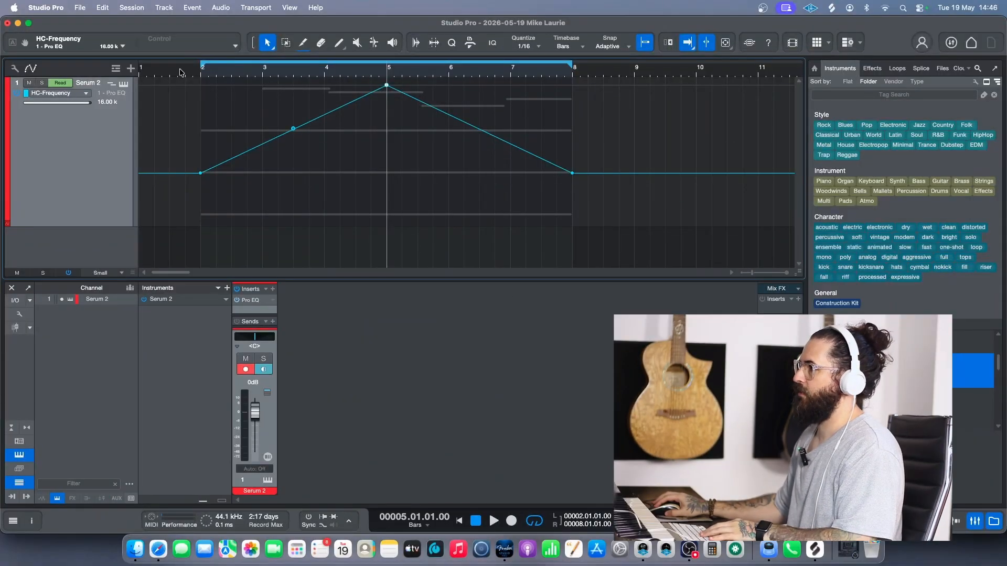
key("space")
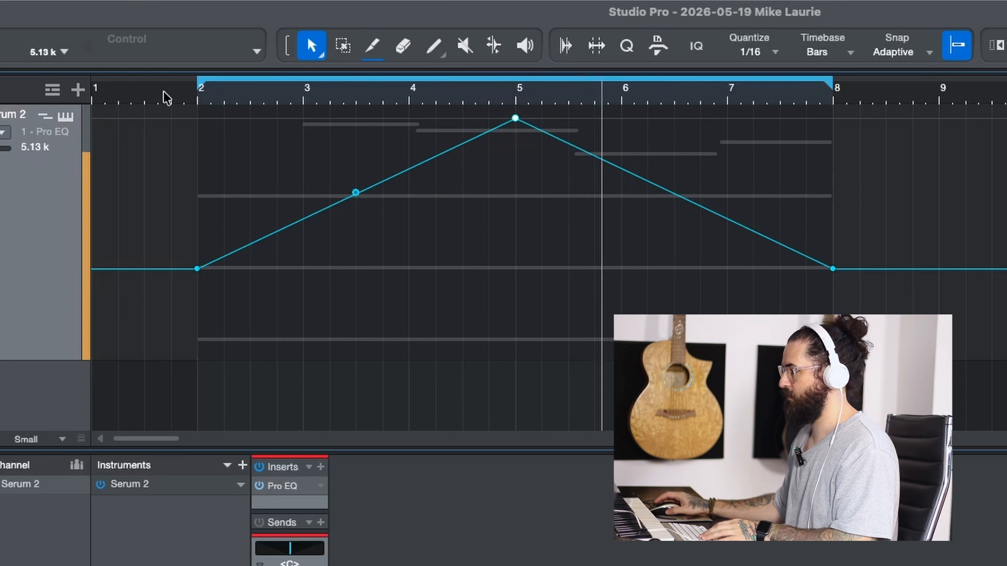
- Reshape the HC-Frequency automation into a zigzag with lowered peaks at bars 3, 5 and 7 and dips near bars 4 and 6, and audition it
left_click_drag(517, 124, 517, 149)
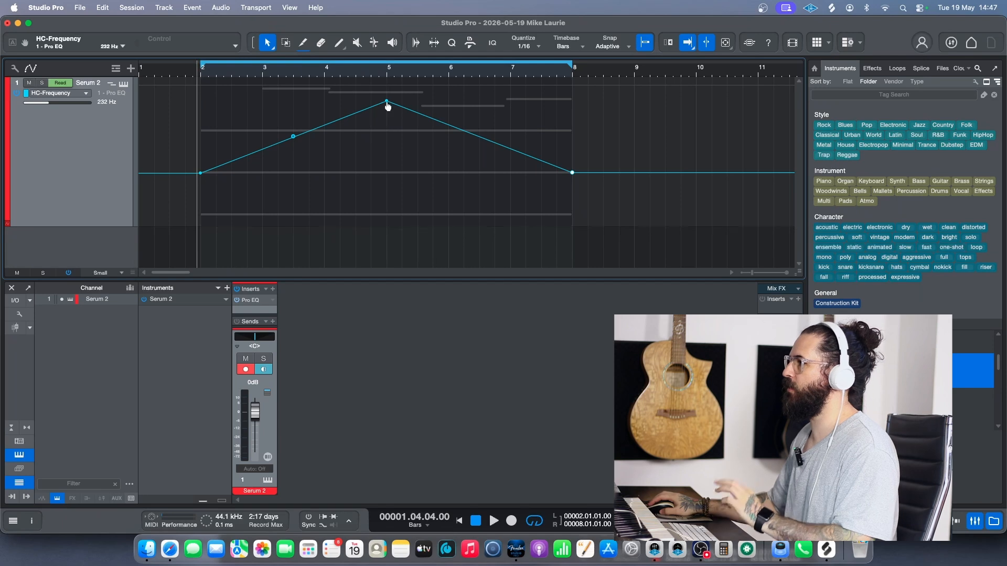
left_click_drag(387, 104, 263, 111)
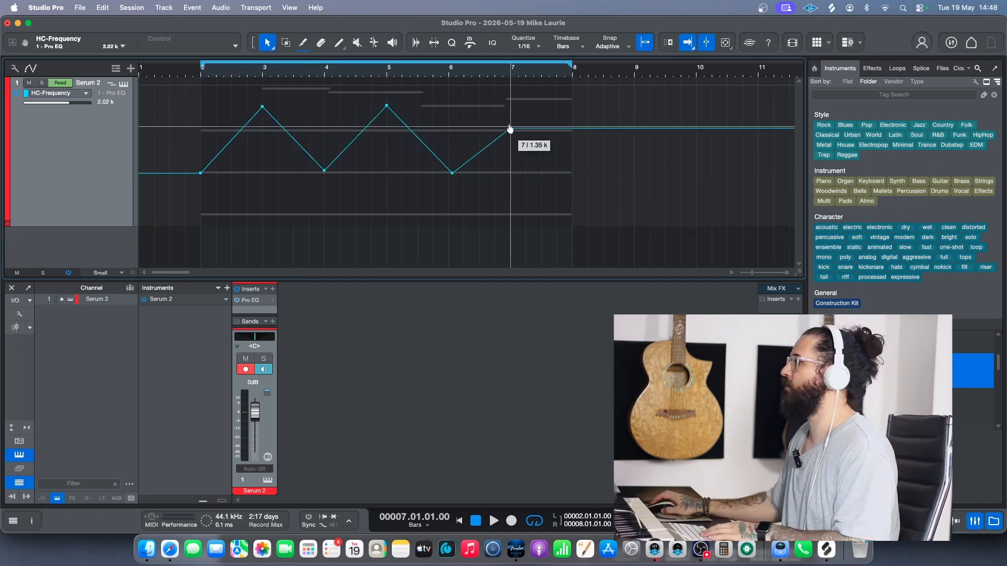
left_click_drag(512, 130, 508, 103)
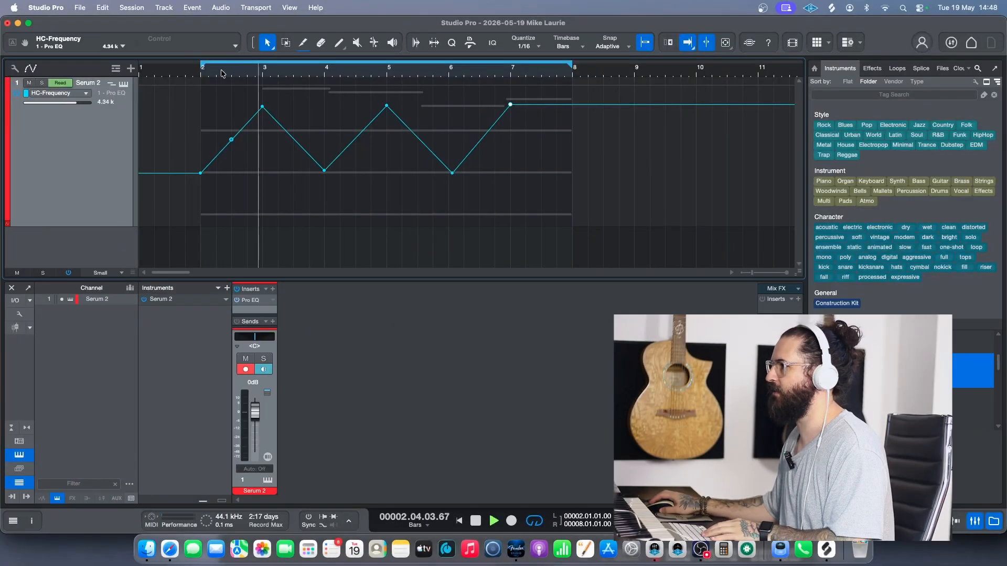
key("space")
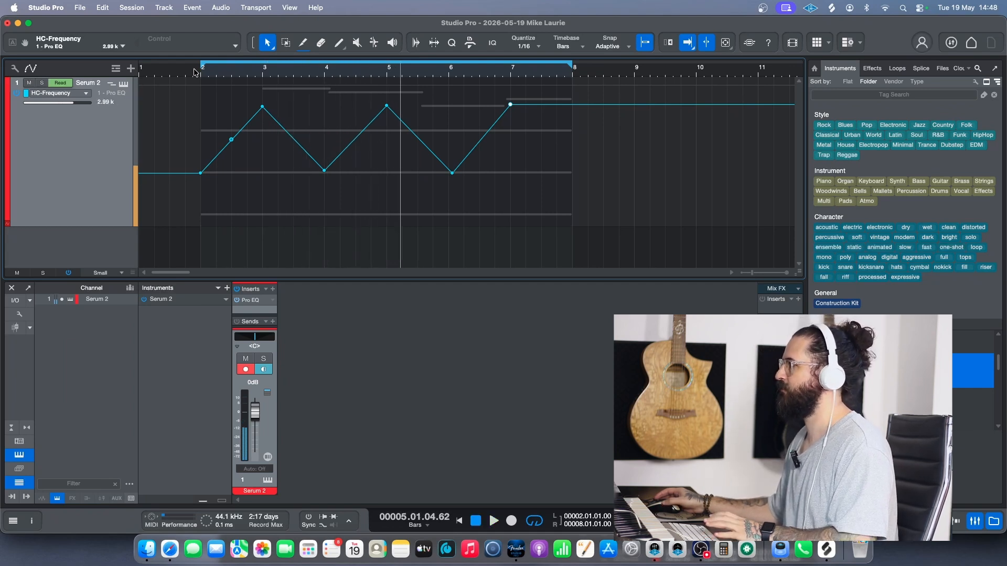
- Insert the Room Reverb effect after Pro EQ on the Serum 2 channel
left_click(273, 289)
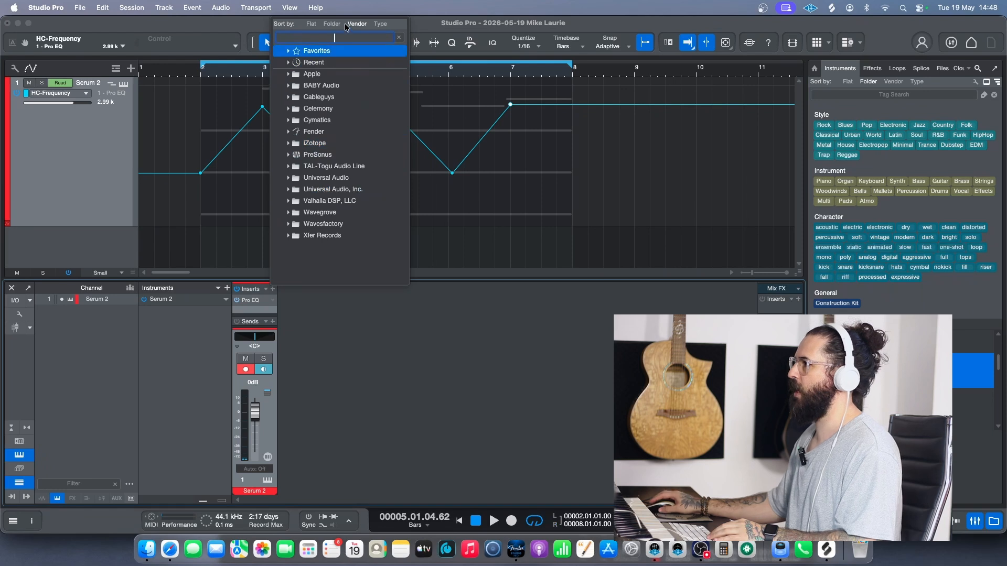
type("reverb")
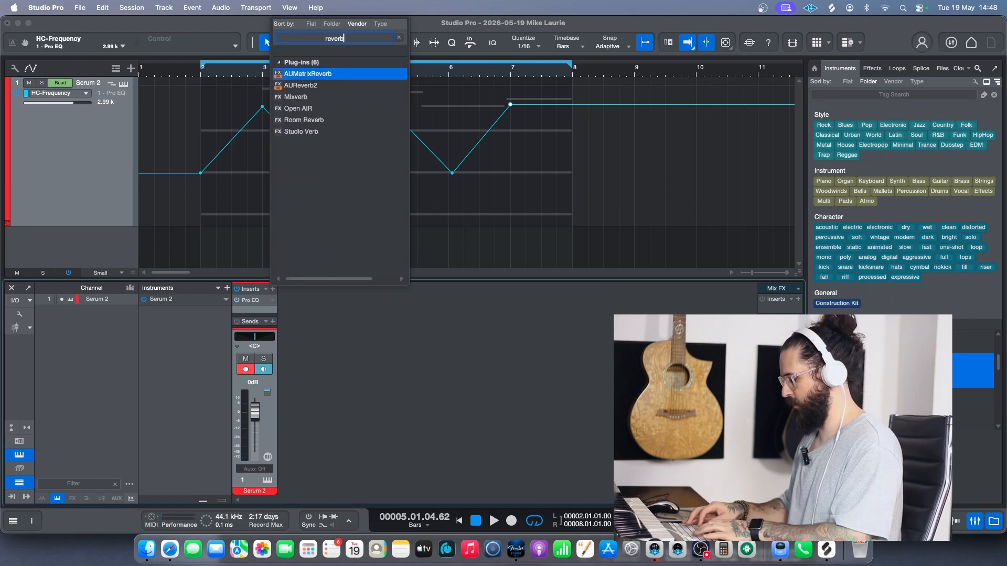
left_click(337, 120)
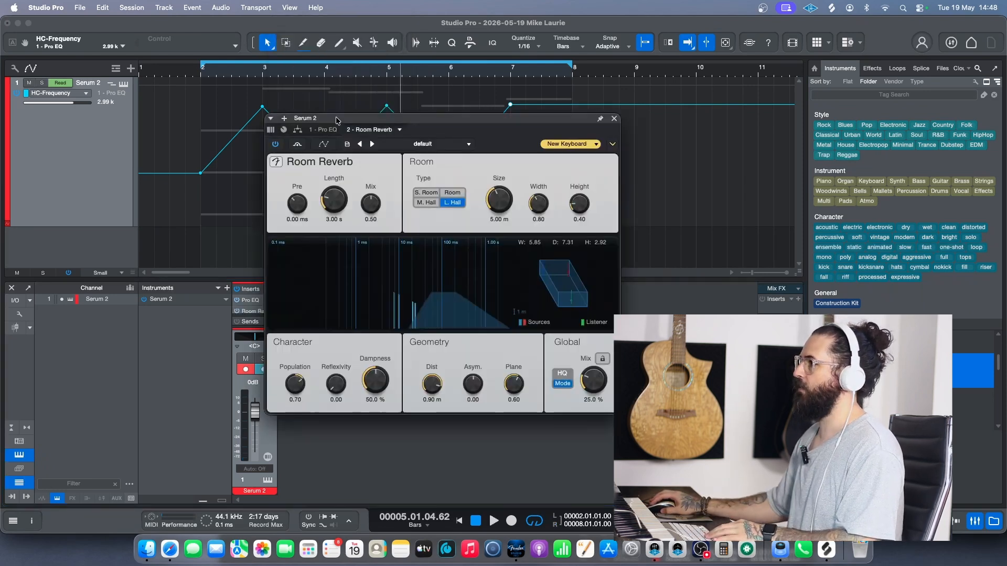
left_click_drag(490, 122, 490, 125)
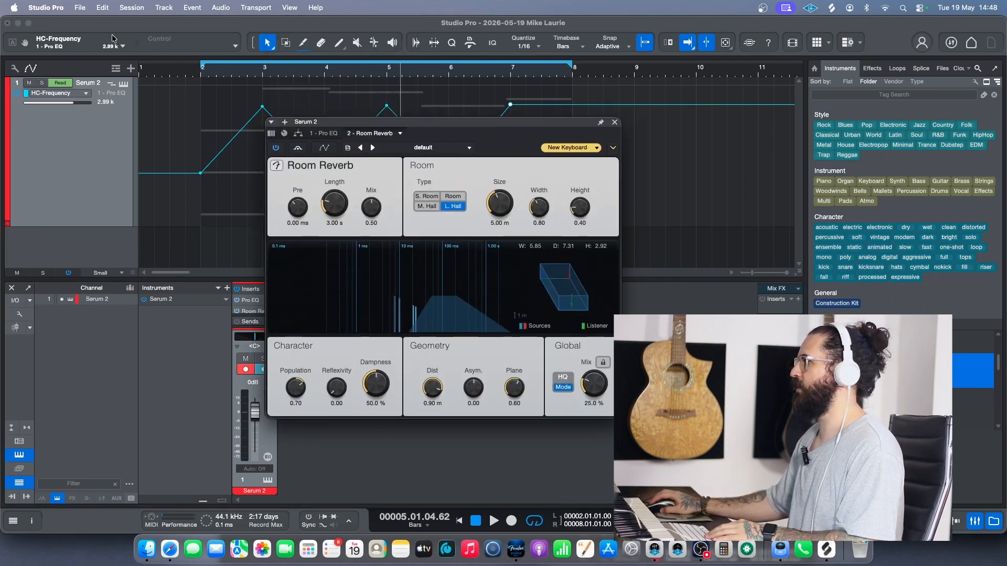
- During playback, set the Room Reverb length to 13.20 s, room size to 6.70 m and global mix to 58.1 %
left_click(189, 79)
key("space")
left_click_drag(588, 380, 588, 376)
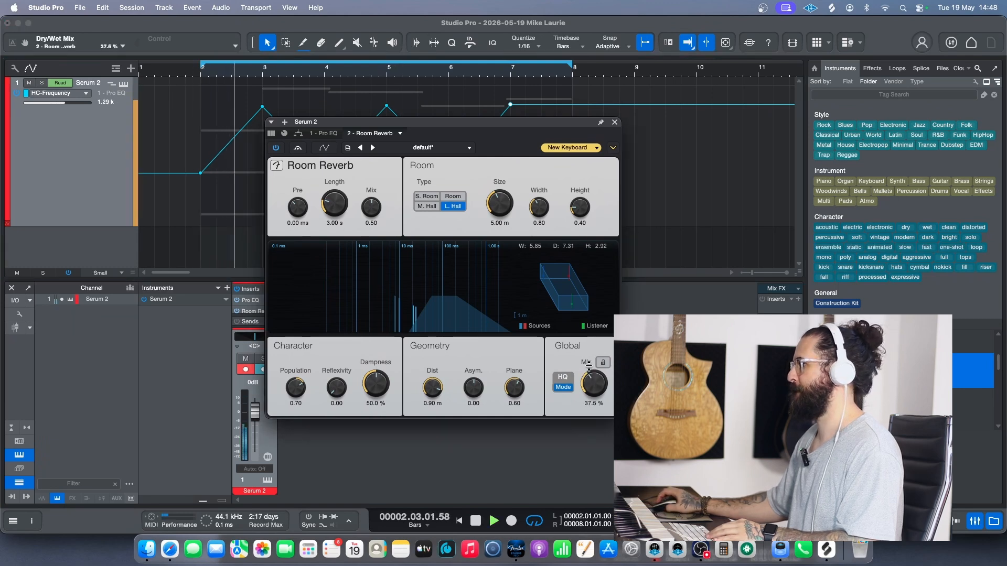
left_click_drag(353, 206, 367, 191)
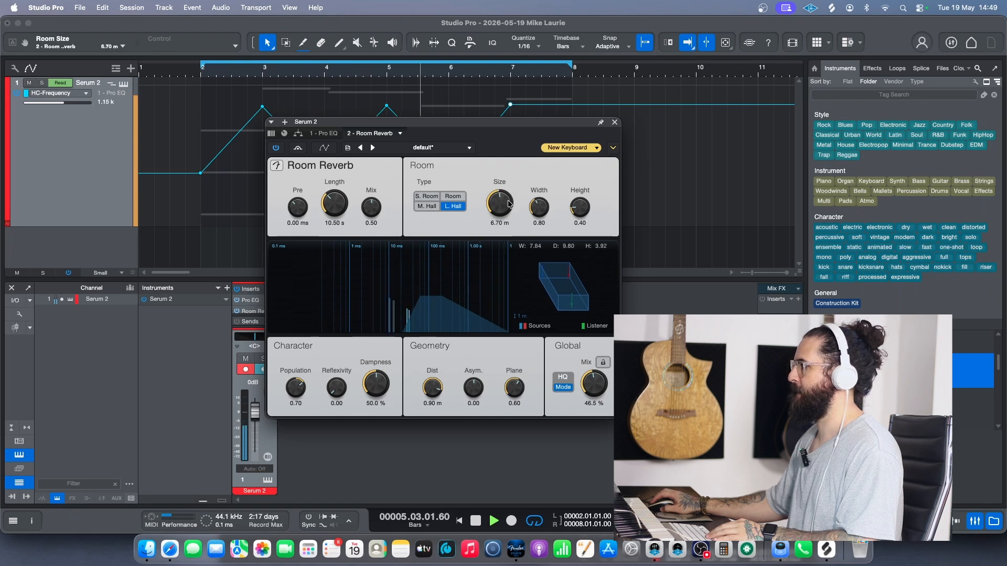
left_click_drag(344, 202, 344, 197)
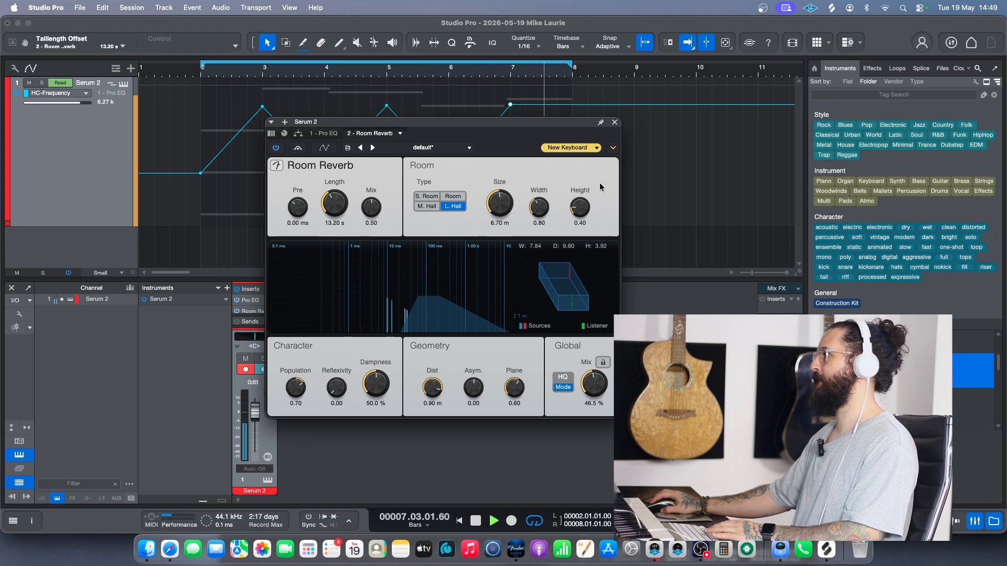
left_click_drag(601, 382, 600, 375)
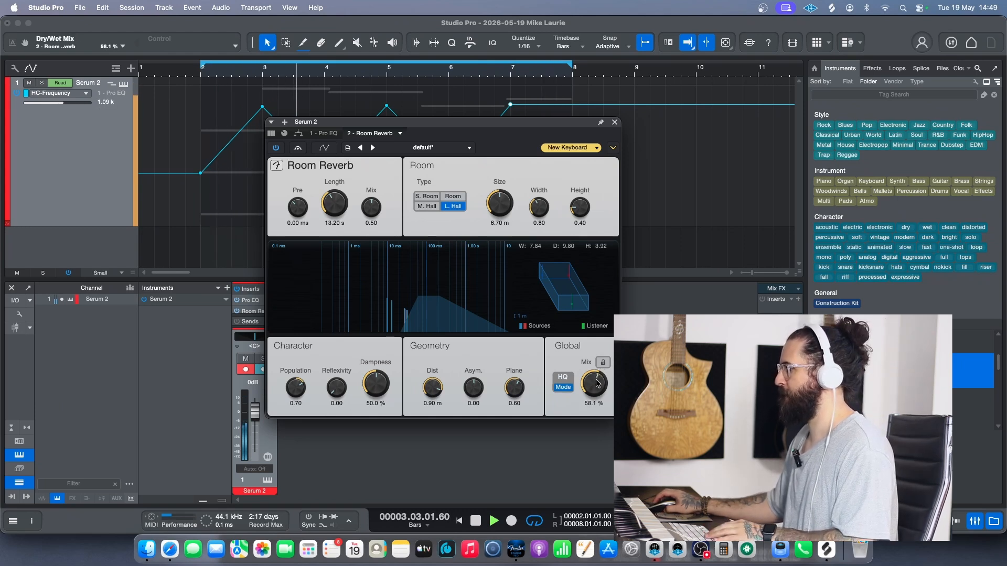
- Show the automation lane for Room Reverb's Dry/Wet Mix on the Serum 2 track and close the reverb window
right_click(596, 385)
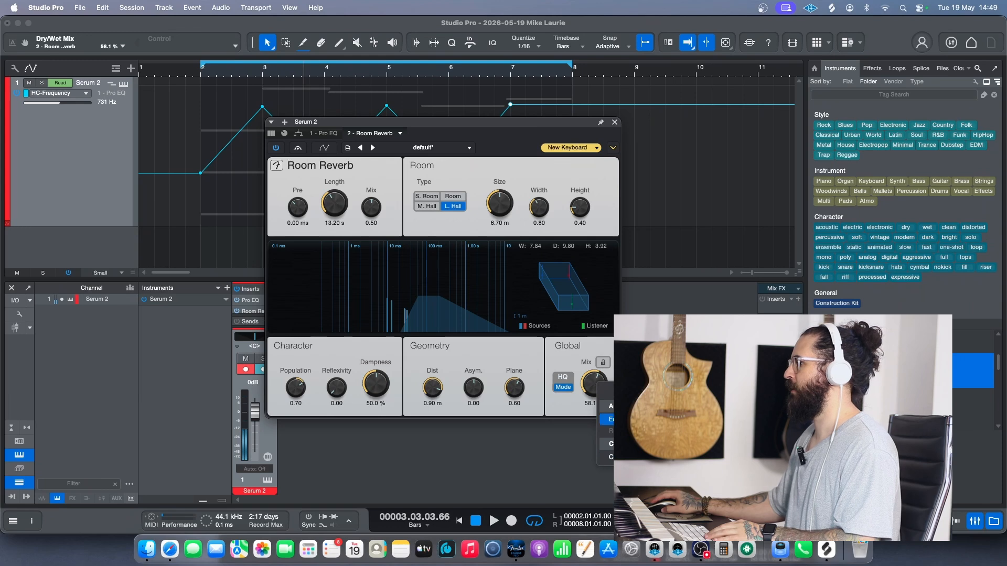
left_click(628, 394)
left_click(615, 122)
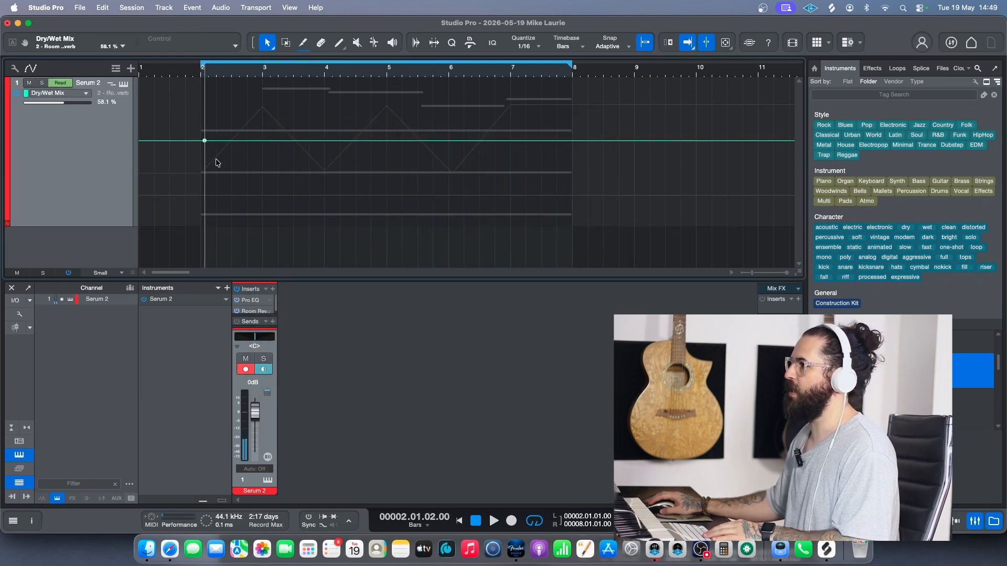
- Add Dry/Wet Mix automation points at bar 2 and at bar 5 with 82.8 %, bend the rise between them into a curve and audition it
left_click_drag(204, 146, 199, 145)
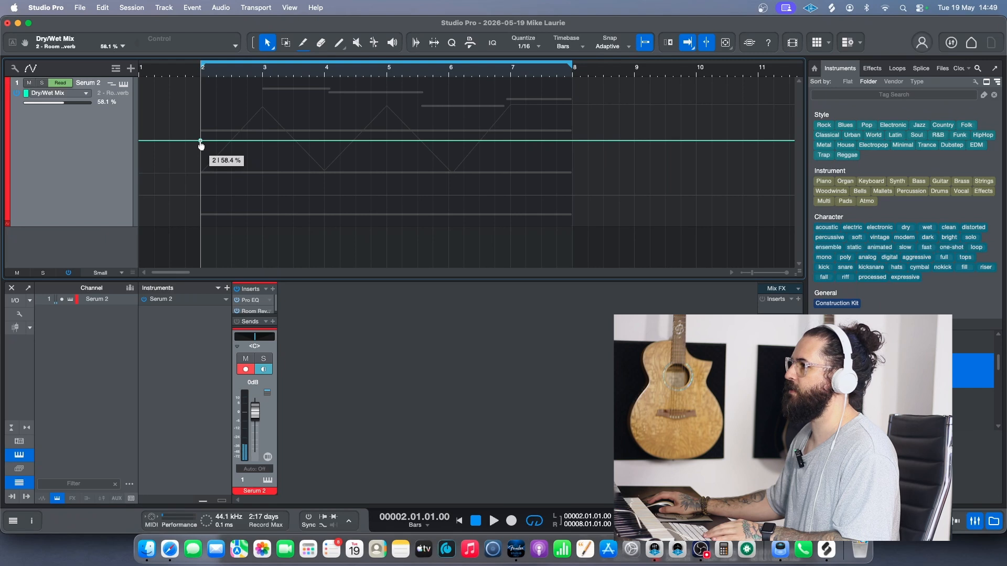
left_click_drag(387, 141, 387, 106)
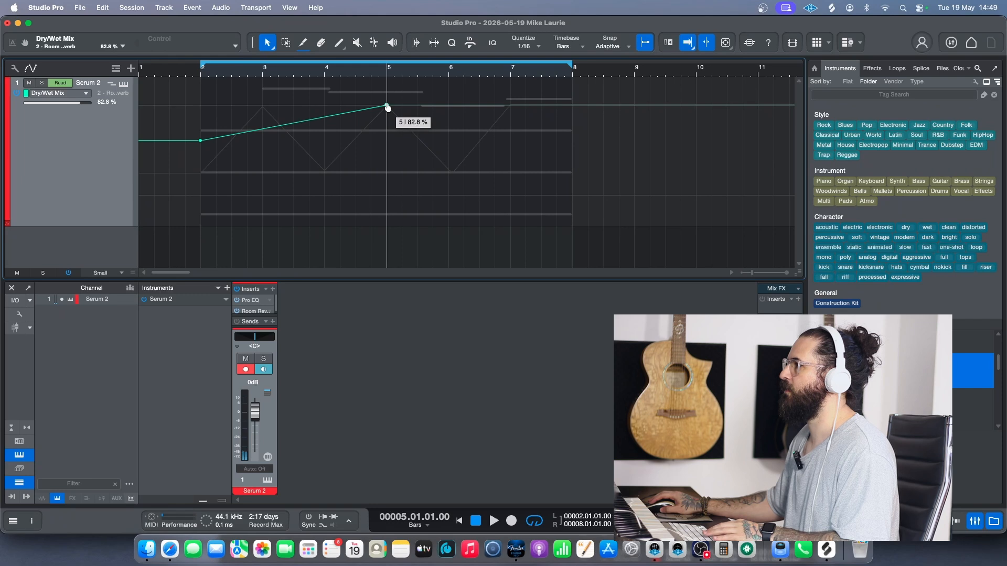
left_click(183, 76)
key("space")
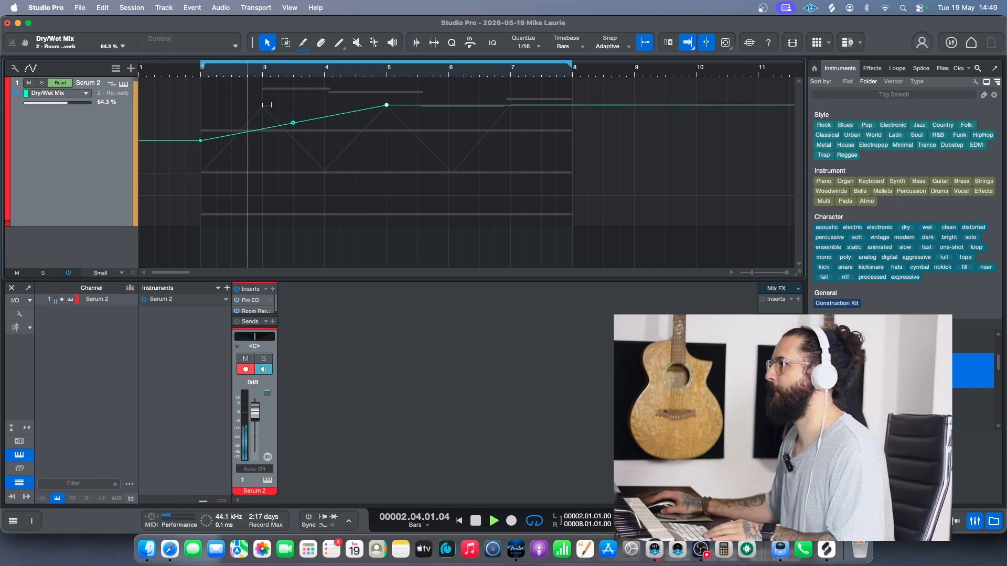
left_click_drag(293, 125, 293, 130)
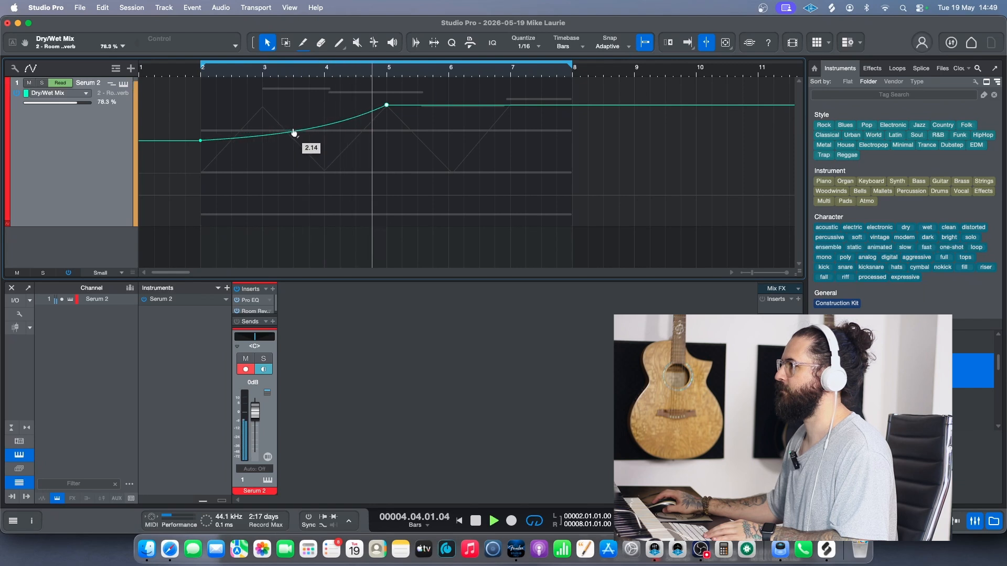
key("space")
- Lower the Dry/Wet Mix points at bars 5 and 2, and add descending points midway through bar 5 and late in bar 6
left_click_drag(388, 107, 417, 153)
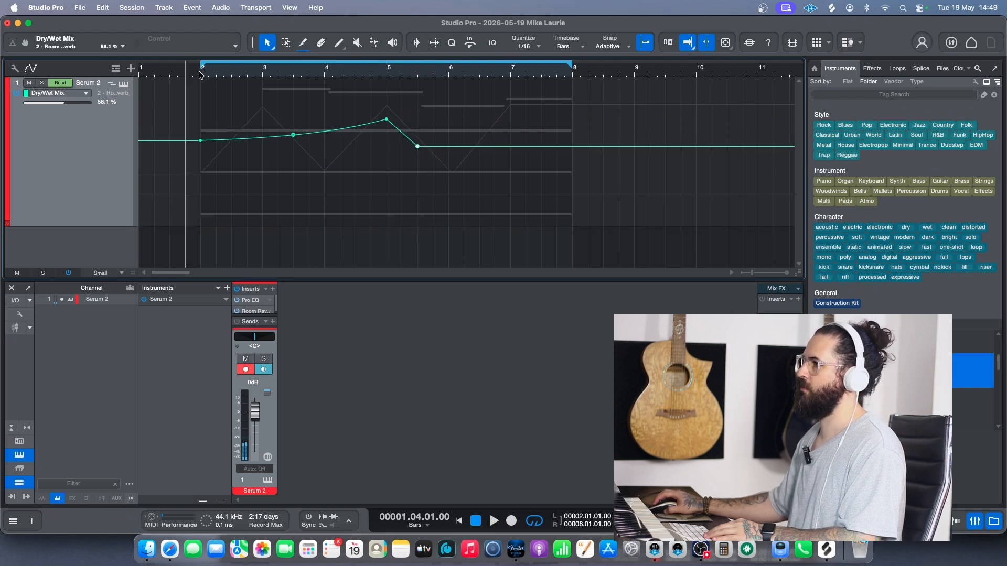
left_click_drag(201, 141, 203, 167)
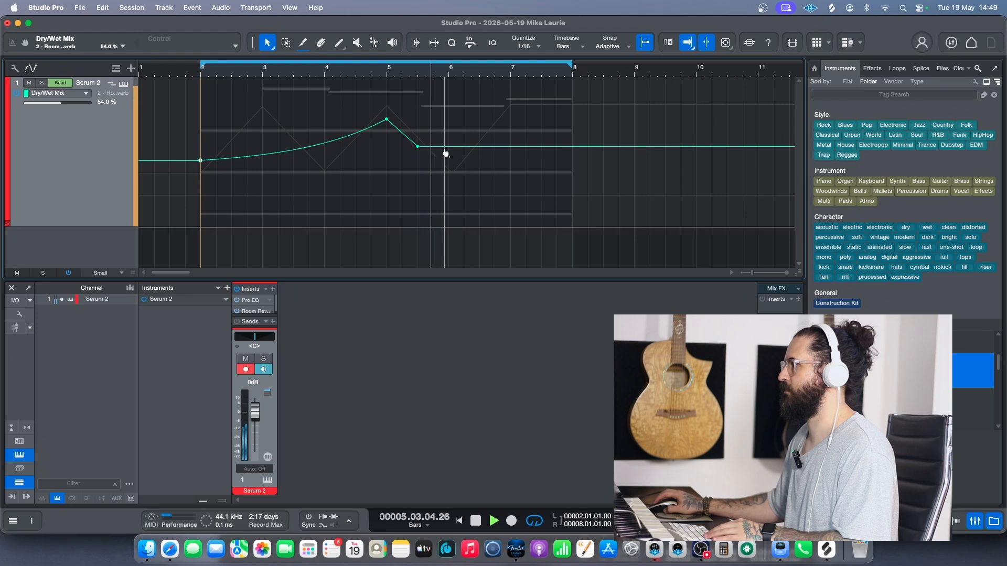
left_click_drag(494, 152, 495, 168)
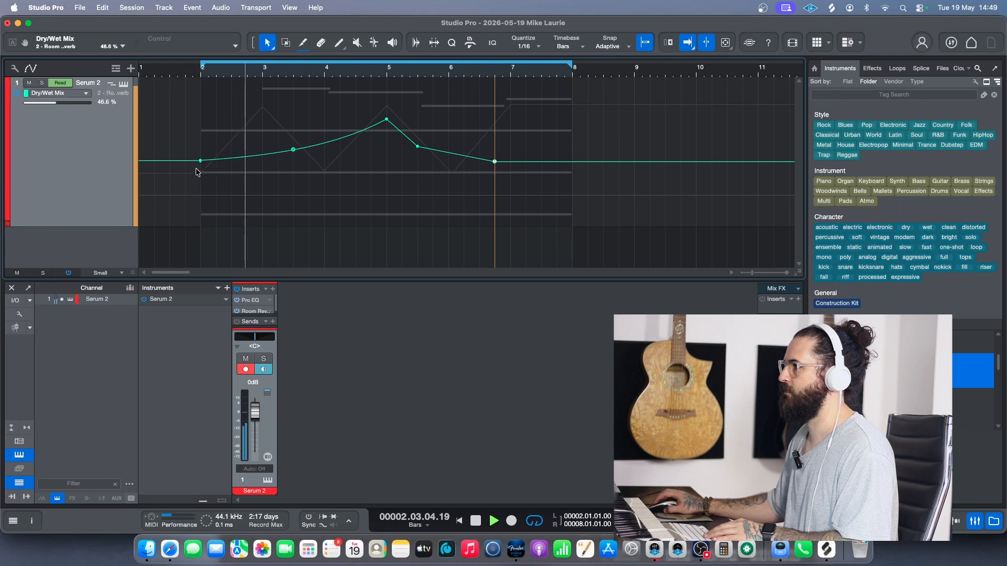
- Lower the bar 2 Dry/Wet Mix point to about 39.4 % and listen to the loop
left_click_drag(200, 166, 201, 172)
key("f")
key("f")
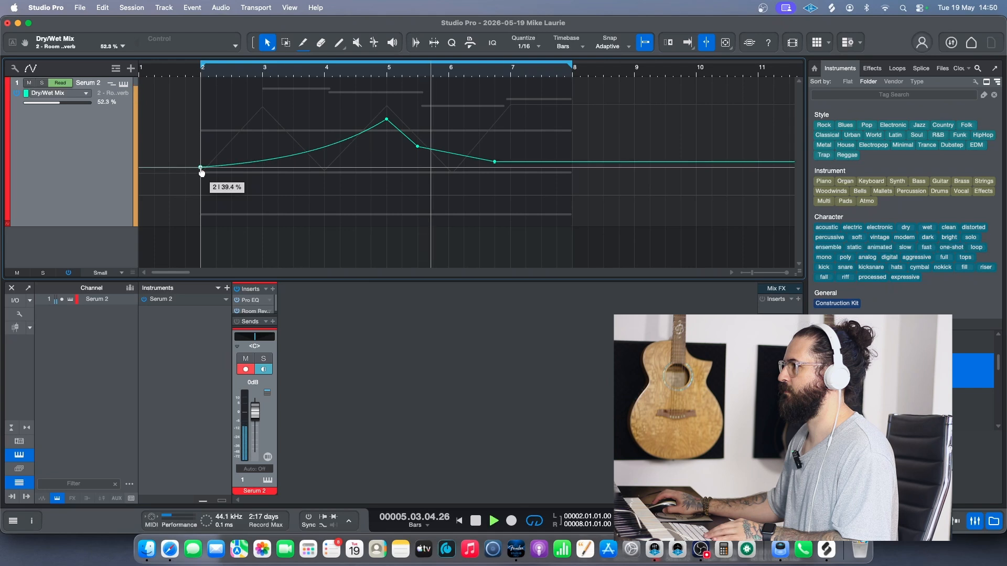
left_click_drag(202, 172, 201, 172)
key("f")
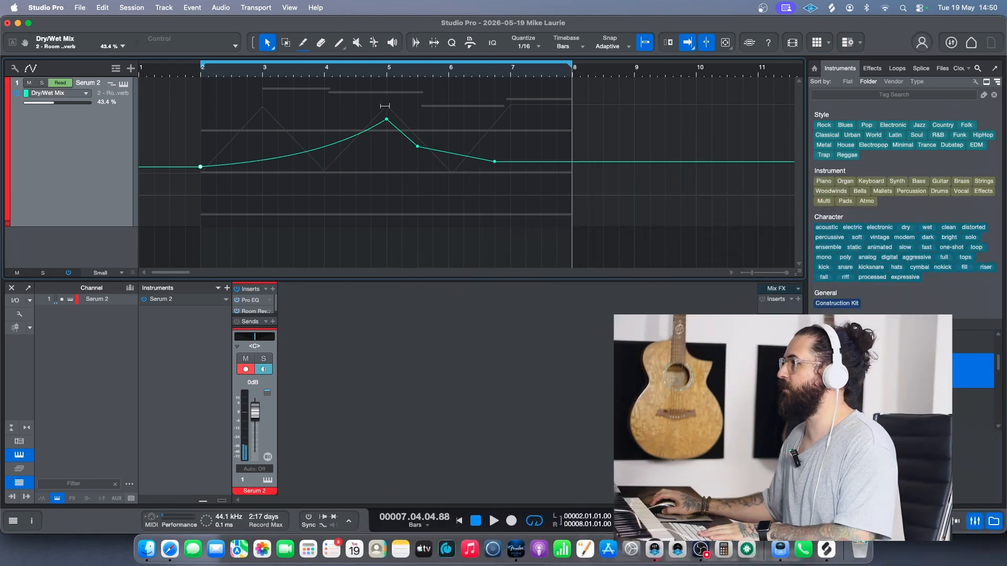
- Review the Serum 2 track's HC-Frequency automation curve and return to the Room Reverb Dry/Wet Mix lane
key("a")
key("a")
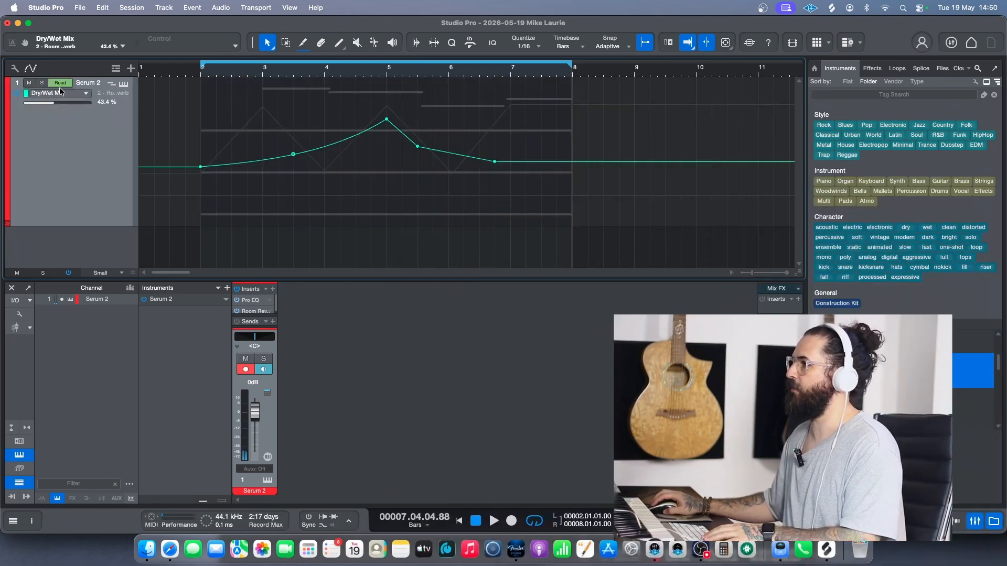
left_click(60, 93)
left_click(70, 113)
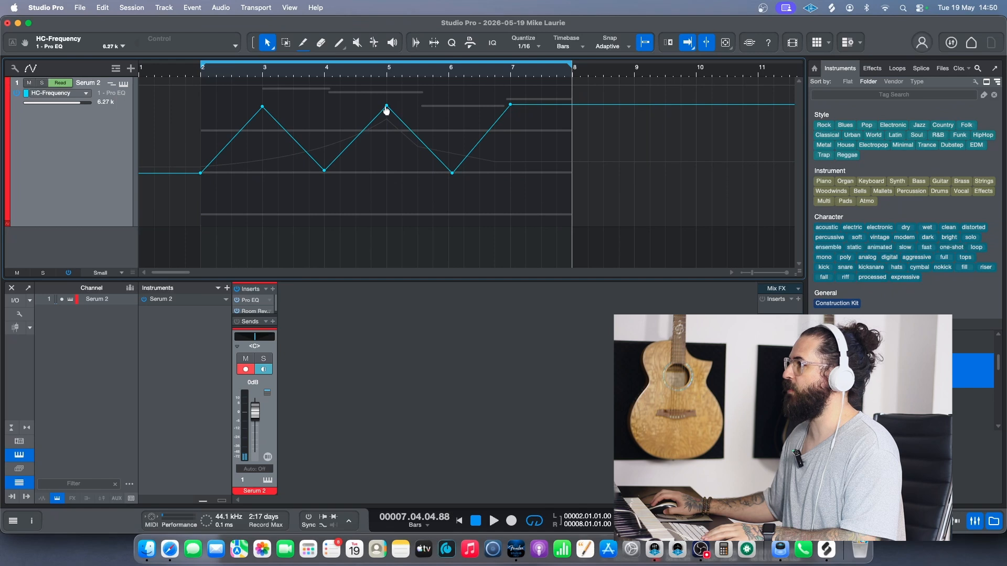
left_click(87, 93)
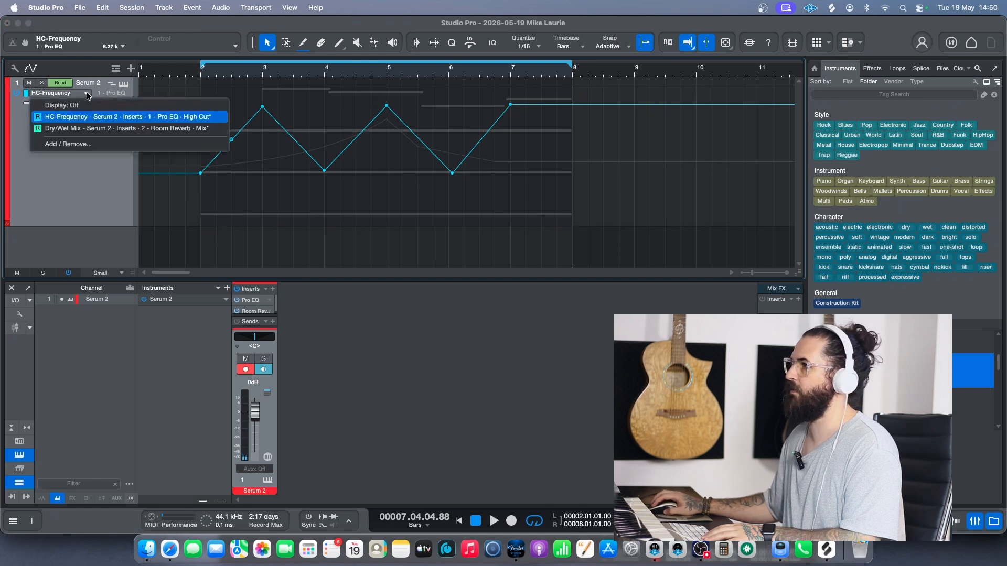
left_click(89, 127)
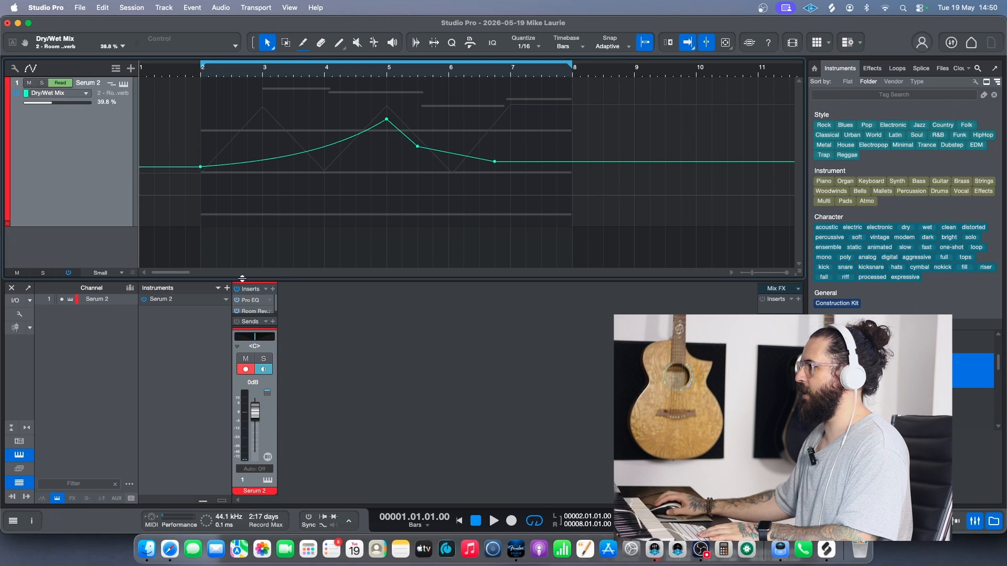
- Search the effects for "delay" and insert Beat Delay after Room Reverb on the Serum 2 channel
left_click(270, 290)
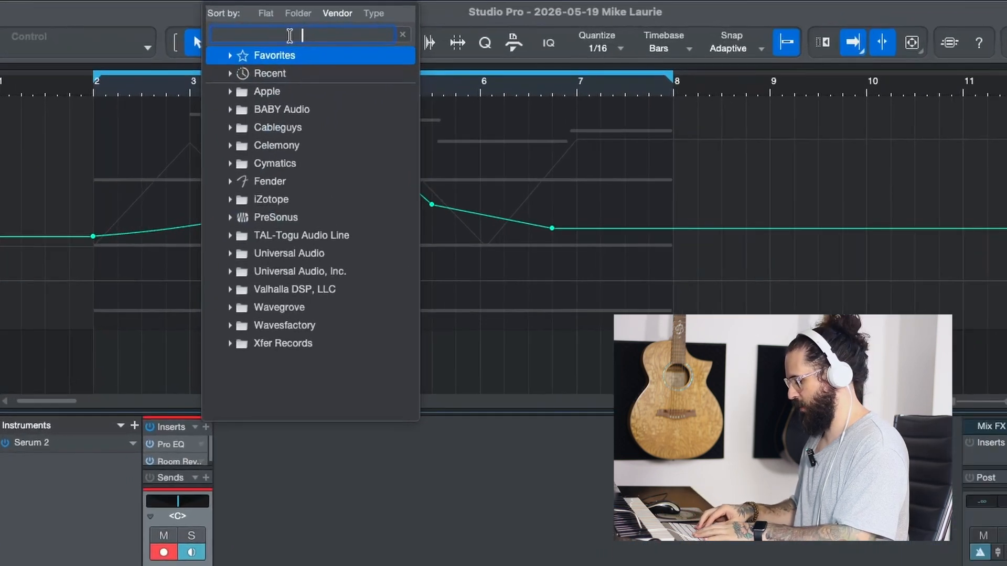
type("delay")
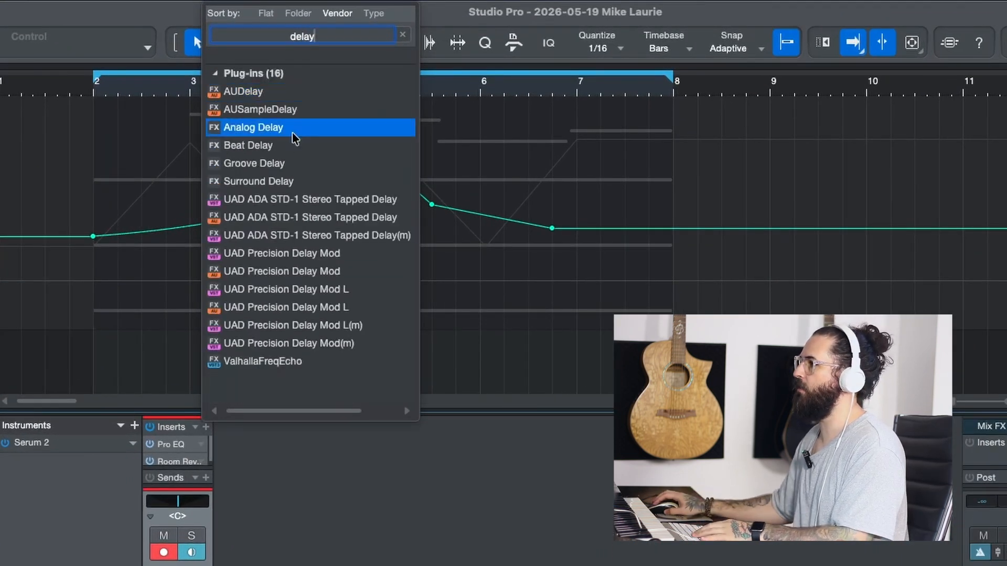
double_click(291, 148)
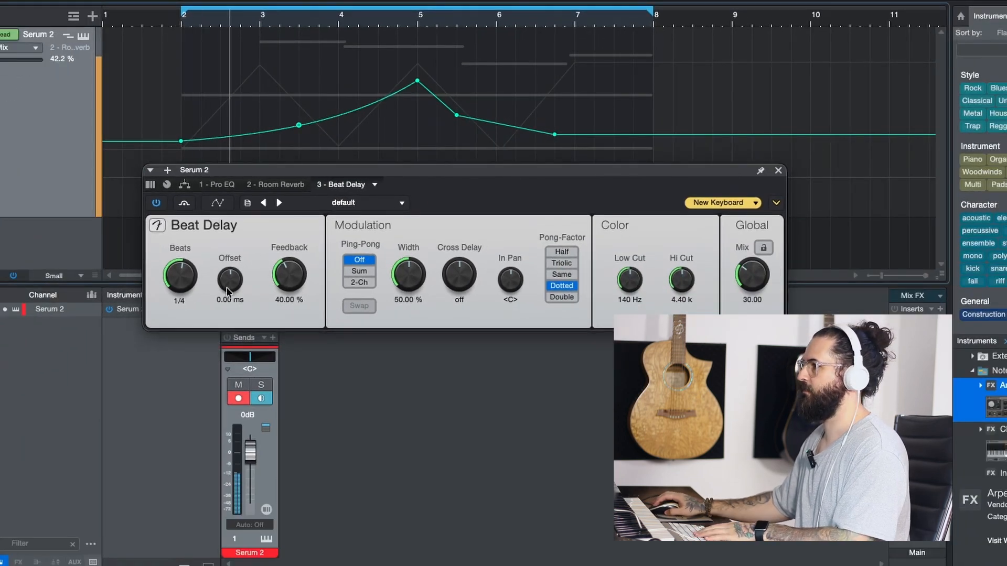
- Set Beat Delay's beats to 1/8 T, feedback to 64.50 % and mix to 51.00
left_click_drag(165, 265, 181, 284)
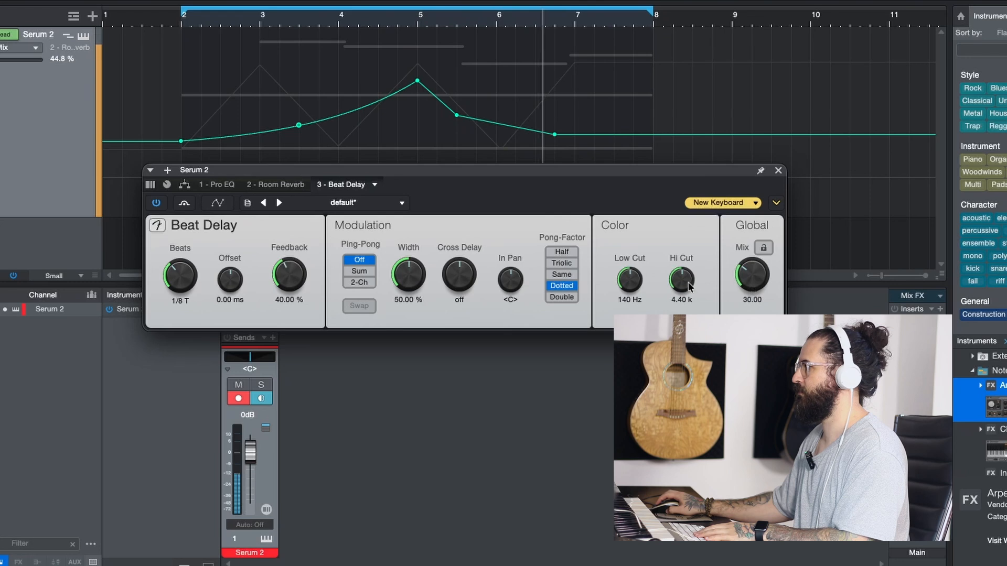
left_click_drag(289, 282, 293, 250)
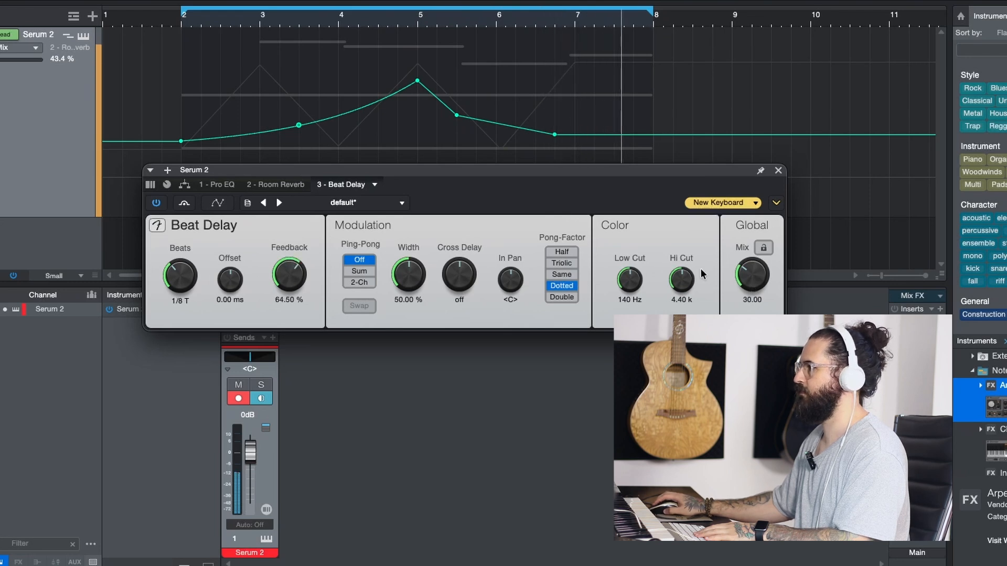
left_click_drag(745, 237, 750, 263)
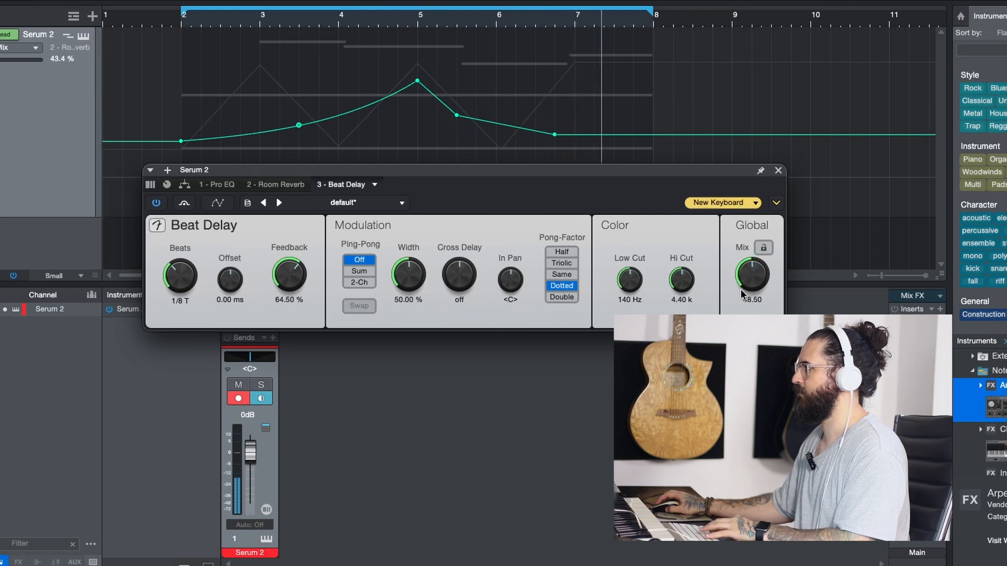
mouse_move(749, 281)
left_mouse_down()
mouse_move(749, 234)
mouse_move(753, 282)
left_mouse_up()
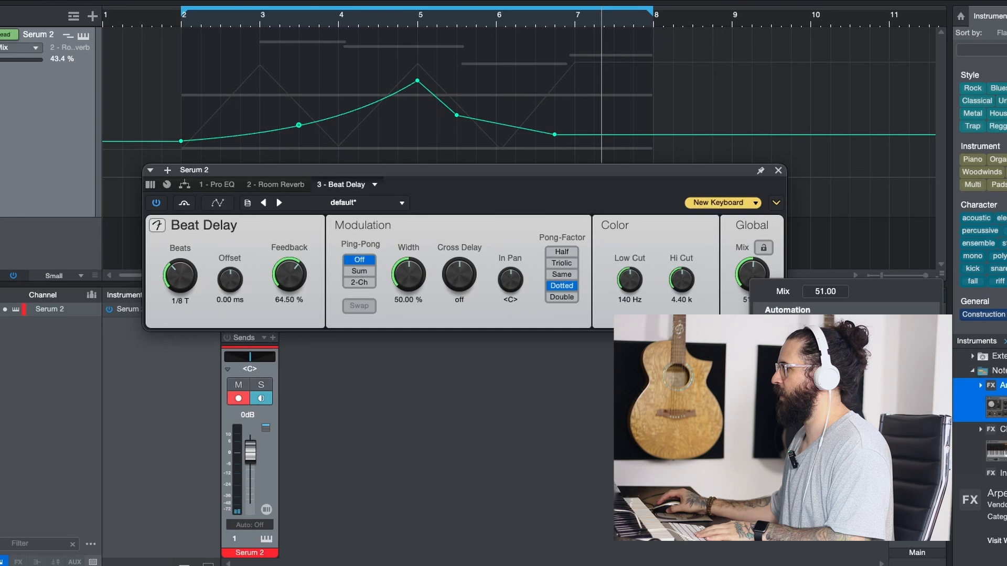
- Show Beat Delay's Mix automation, add points rising from bar 2 to 100.00 at bar 4 and dropping just after it, and play it
left_click(802, 324)
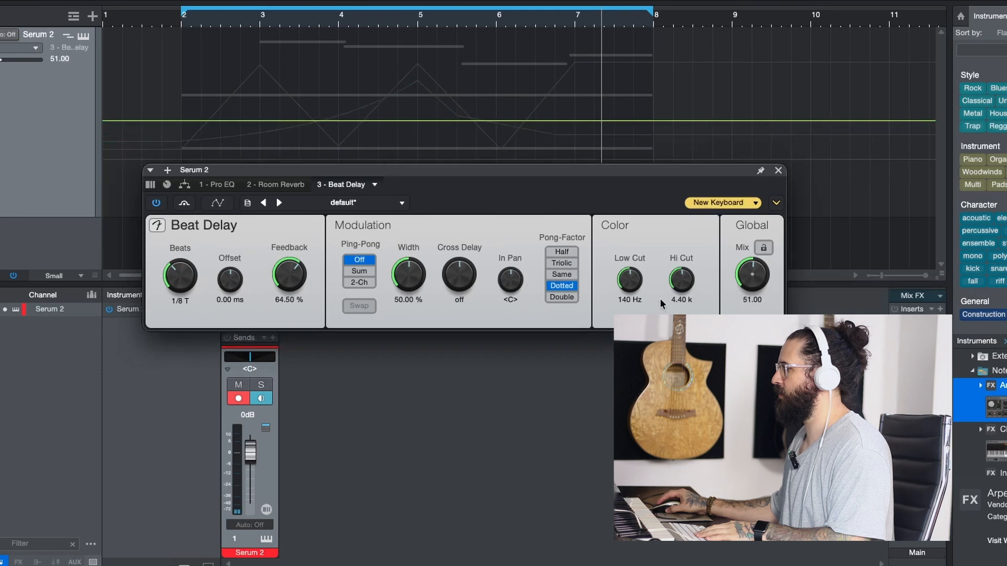
left_click(184, 122)
left_click_drag(338, 120, 340, 32)
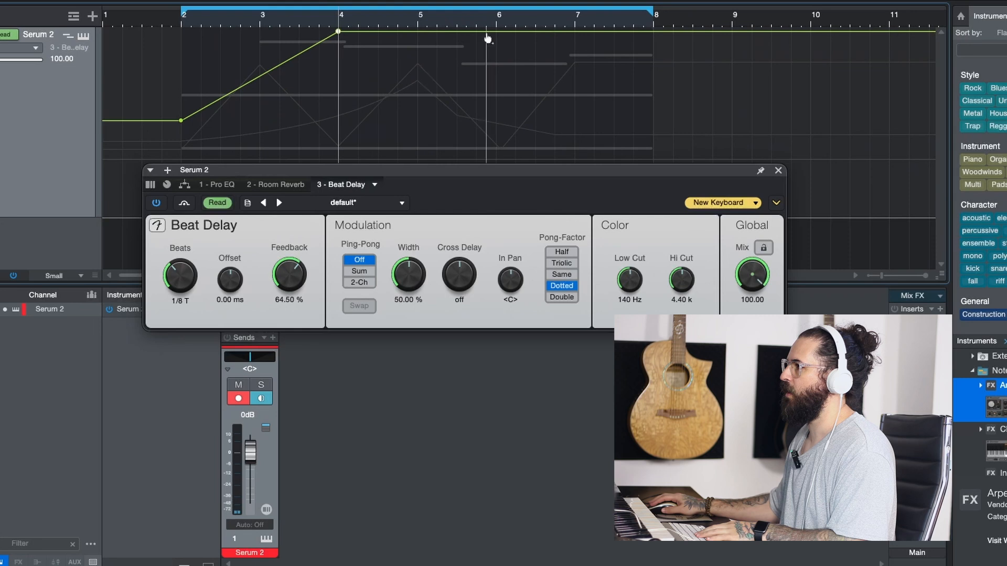
left_click_drag(548, 35, 348, 127)
key("space")
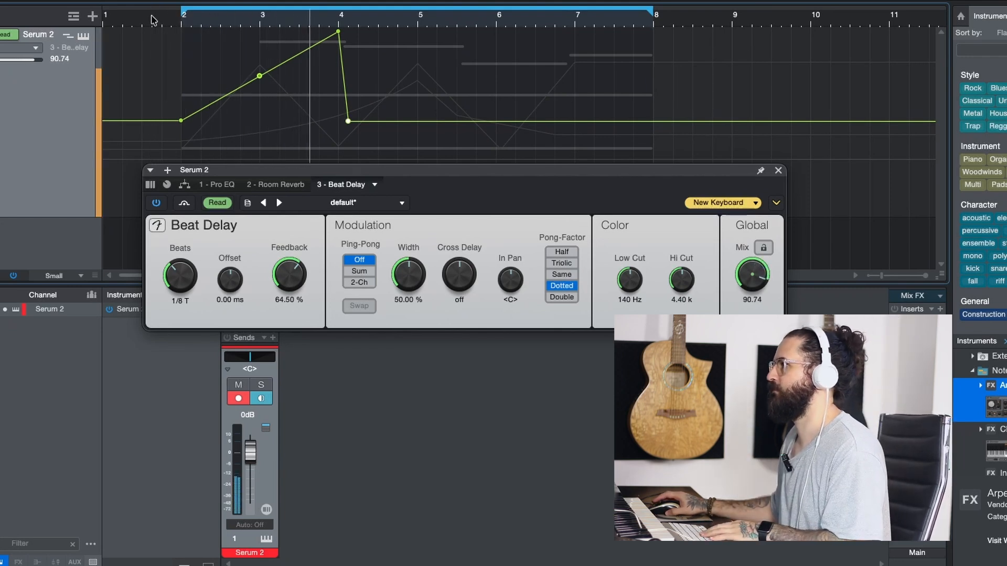
- Shape the delay Mix rise into a spike around bar 4, starting midway through bar 3 and ending before the middle of bar 4
key("space")
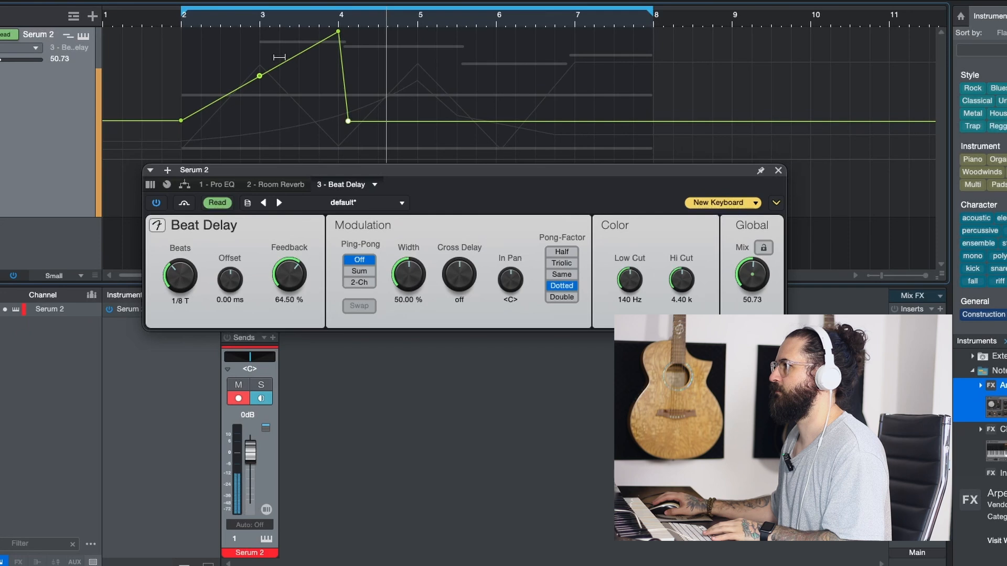
left_click_drag(294, 57, 328, 120)
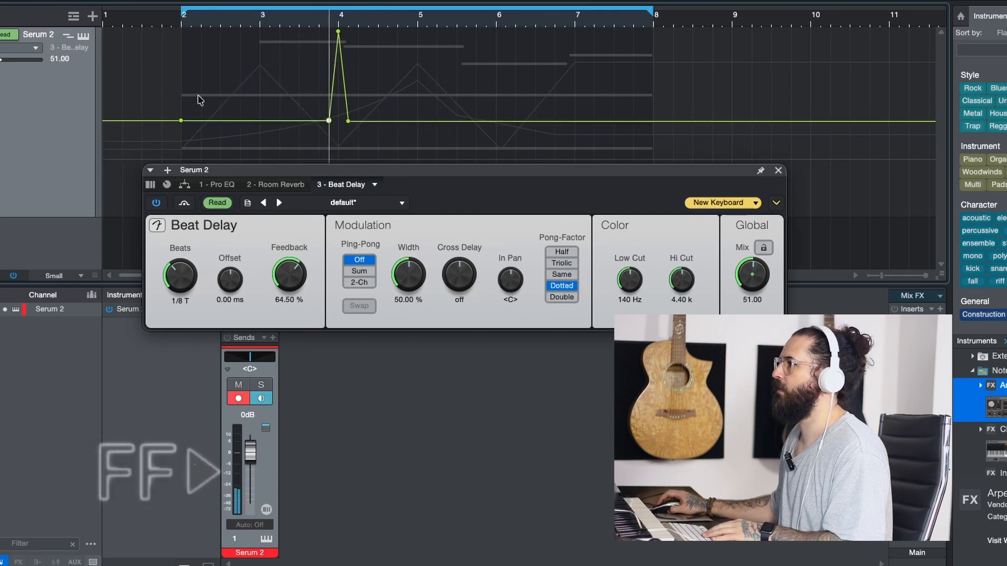
left_click_drag(328, 120, 298, 121)
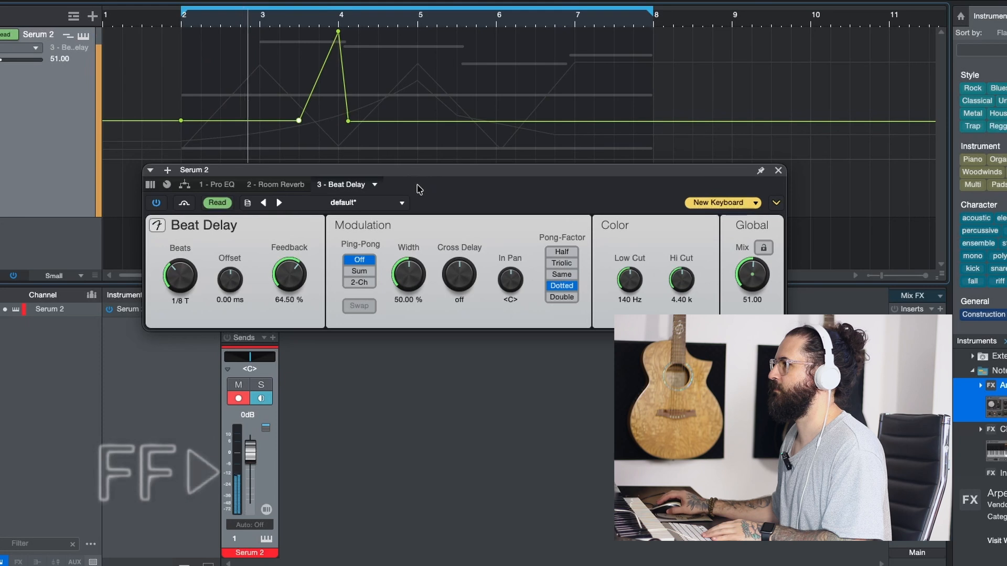
key("space")
left_click_drag(350, 123, 368, 121)
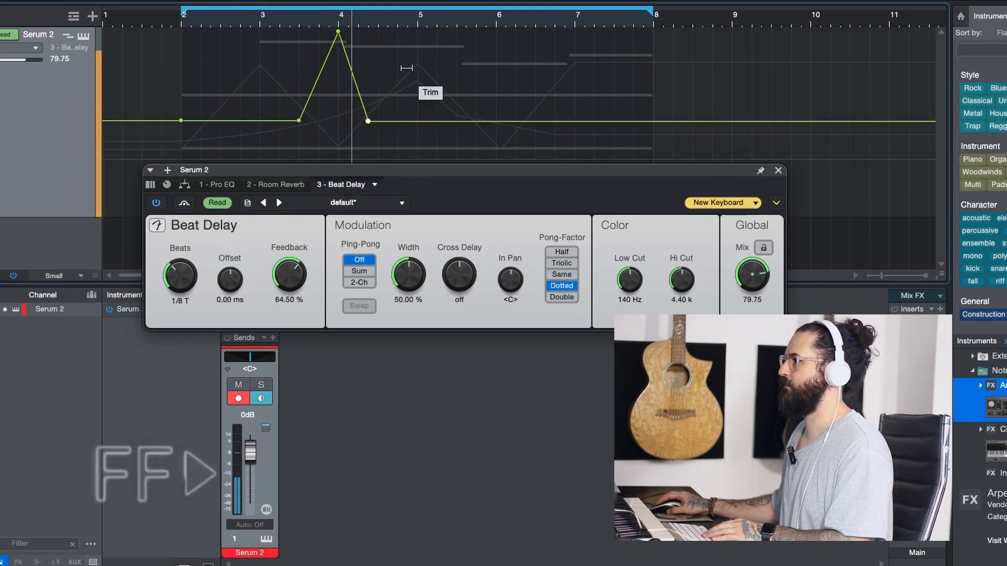
- Add a second delay Mix spike midway through bar 6, falling back to 51.00 before bar 7, and return the playhead to bar 2
left_click(536, 122)
mouse_move(554, 121)
left_mouse_down()
mouse_move(555, 63)
mouse_move(534, 33)
mouse_move(558, 65)
mouse_move(555, 128)
mouse_move(563, 133)
mouse_move(564, 121)
left_mouse_up()
left_click(550, 76)
left_click(177, 26)
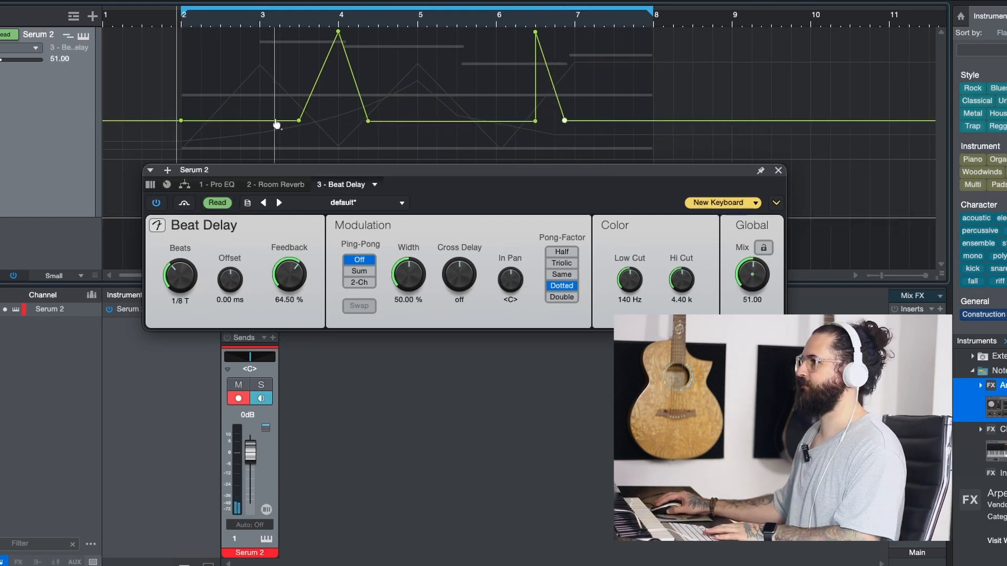
- Play the loop, raise Beat Delay's width to 73.50 % and close the effect window
key("space")
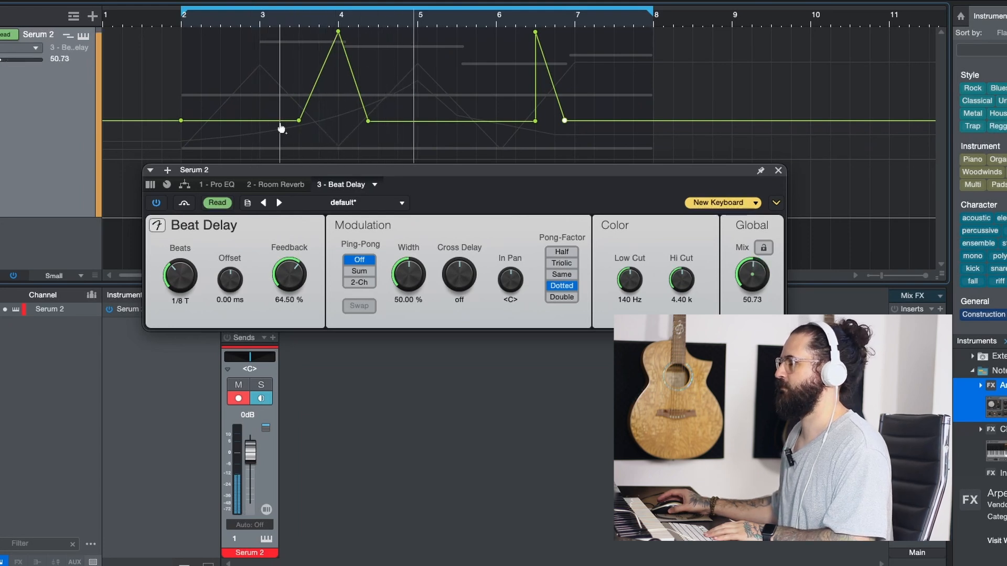
left_click_drag(418, 268, 420, 242)
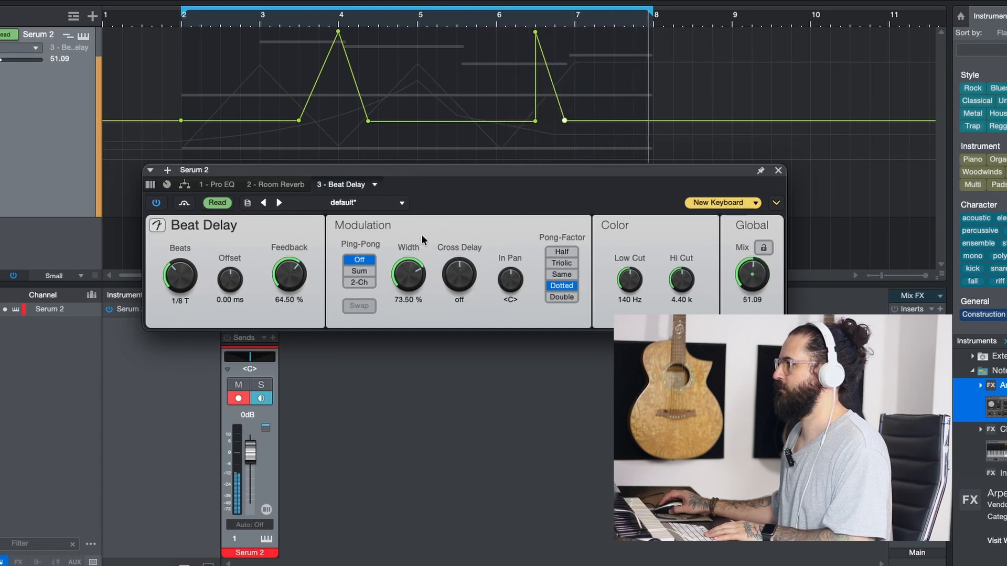
left_click(778, 170)
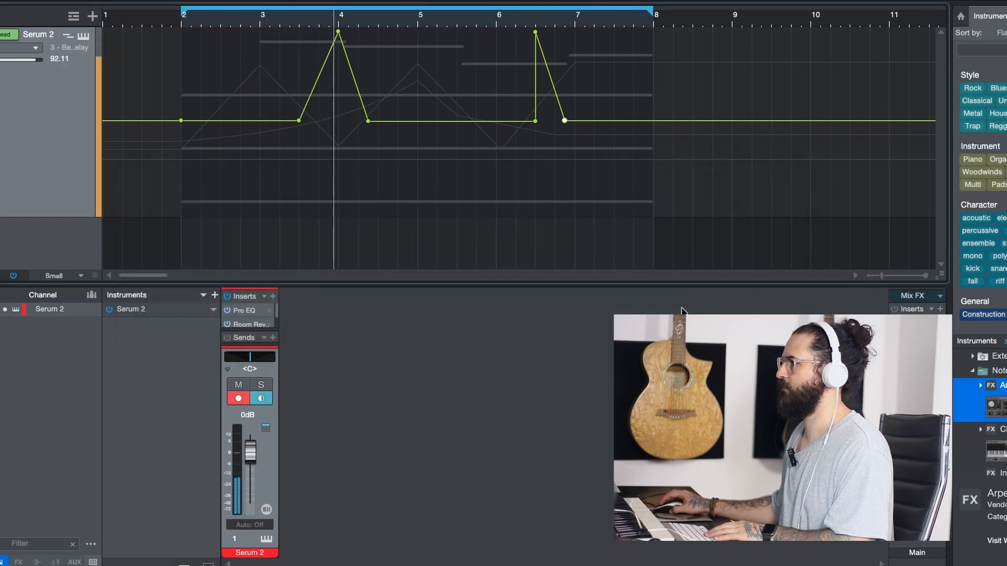